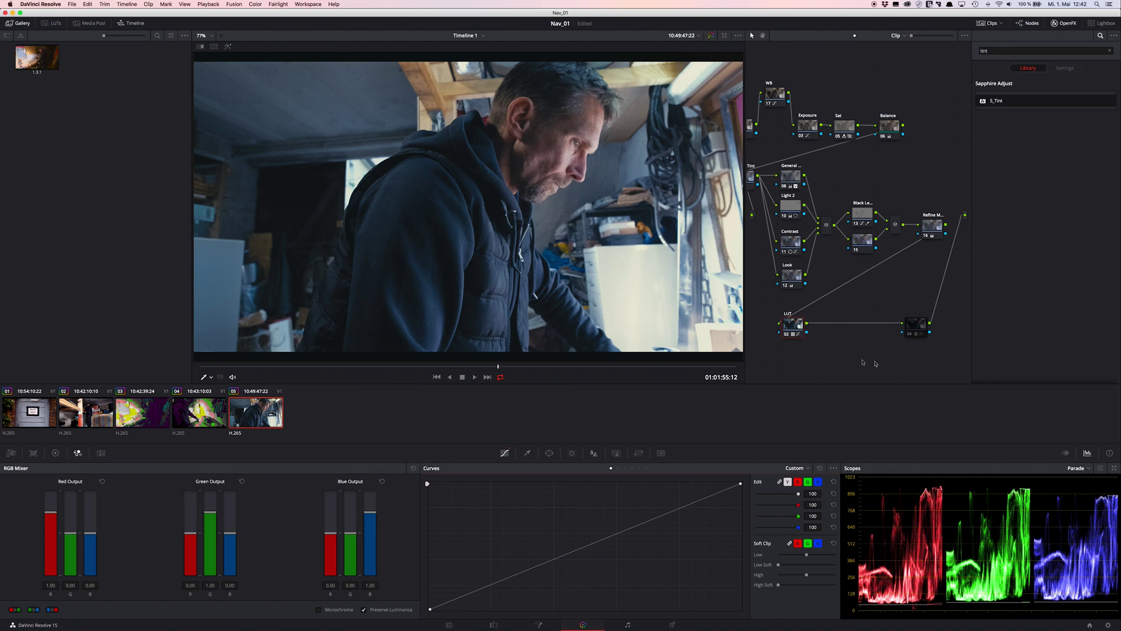
Try the false colour overlay in Saturation I and Saturation II, reset it to Luminosity, then turn it off
click(915, 330)
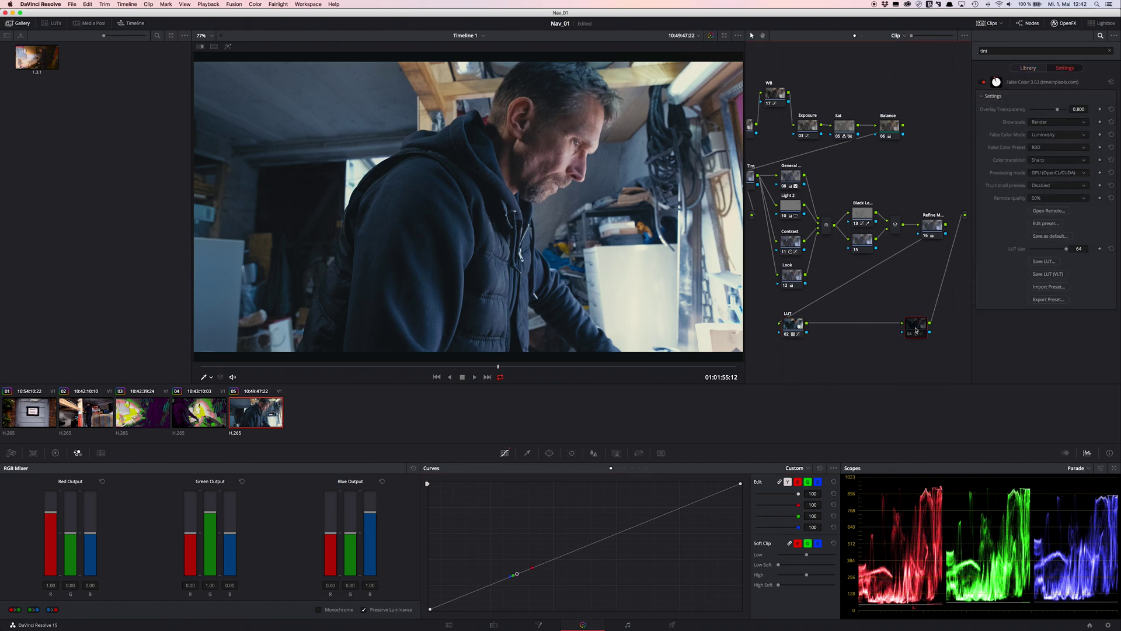
key(ctrl+d)
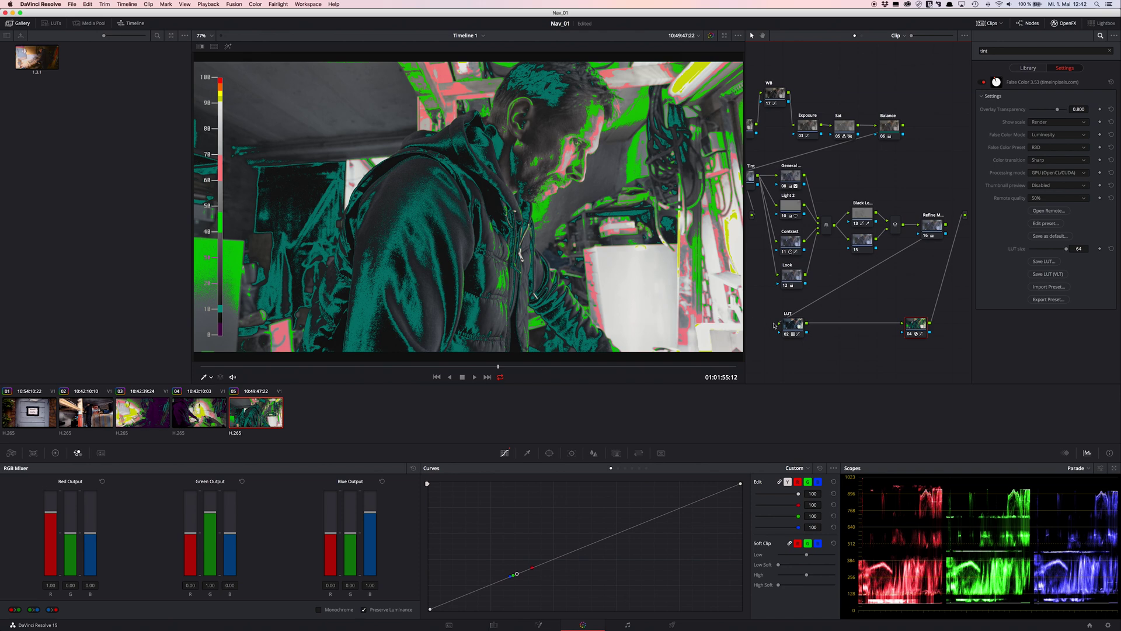
click(1046, 136)
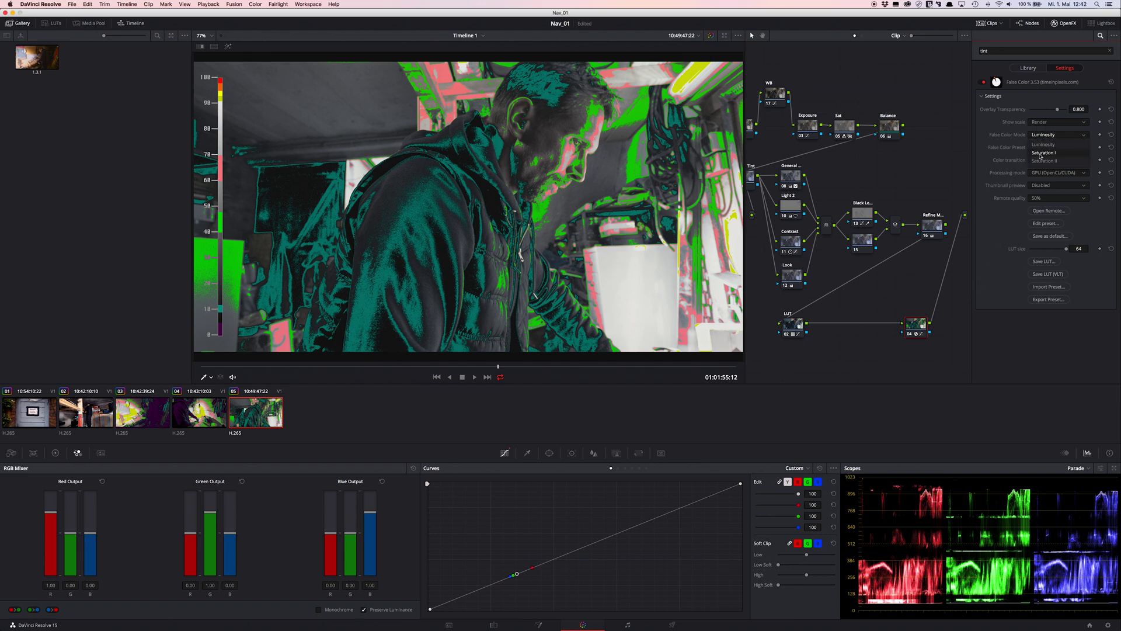
click(1046, 154)
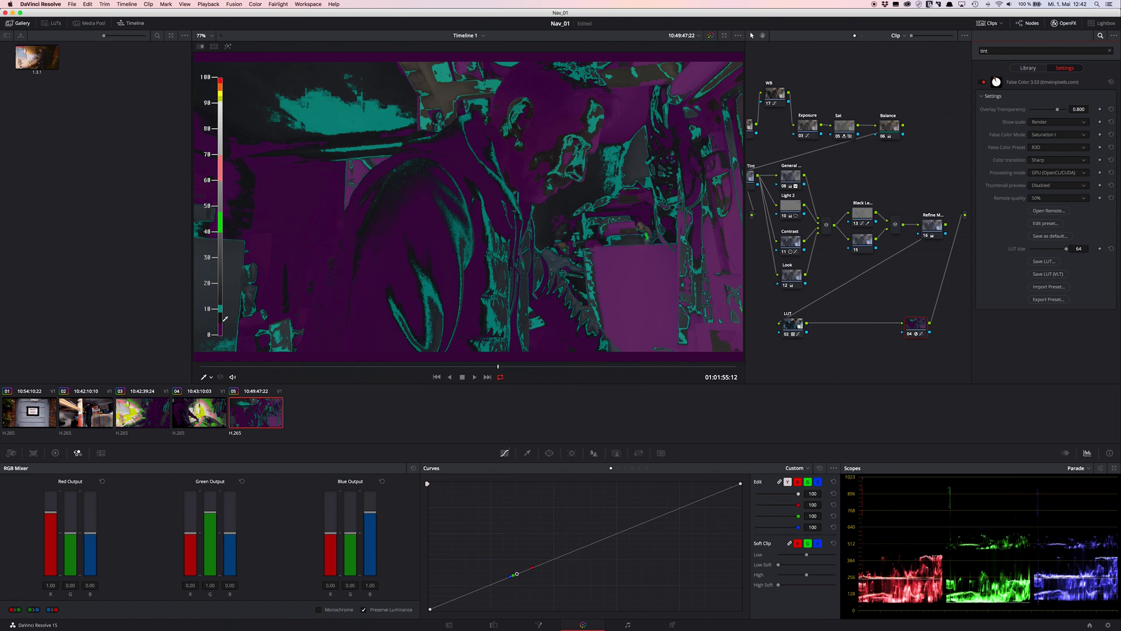
click(1067, 134)
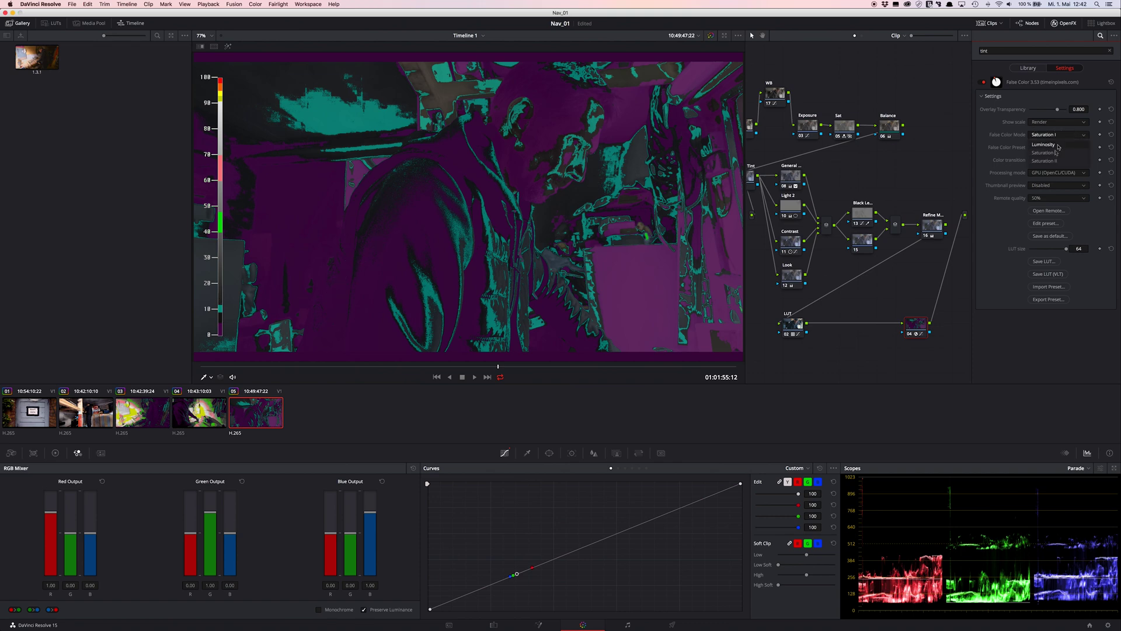
click(1045, 163)
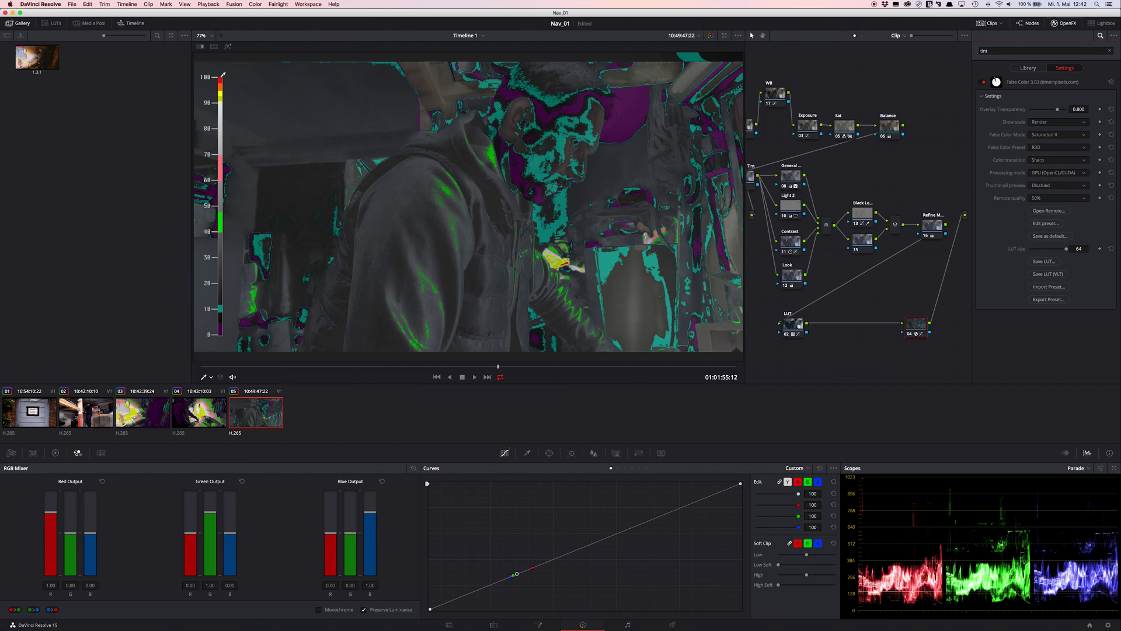
click(1039, 135)
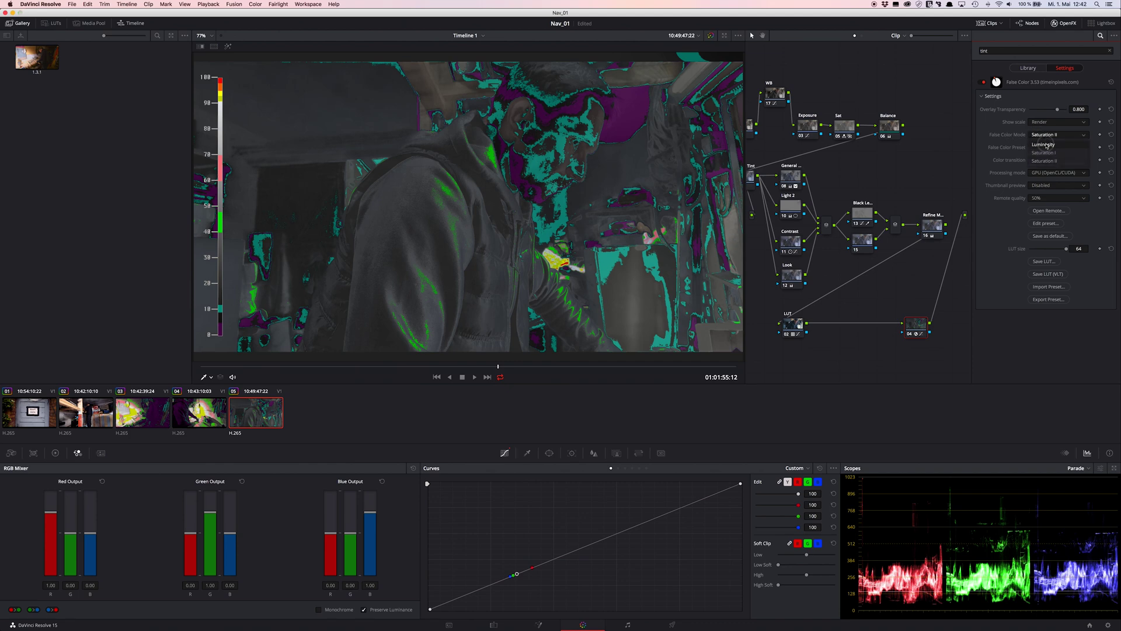
click(1044, 145)
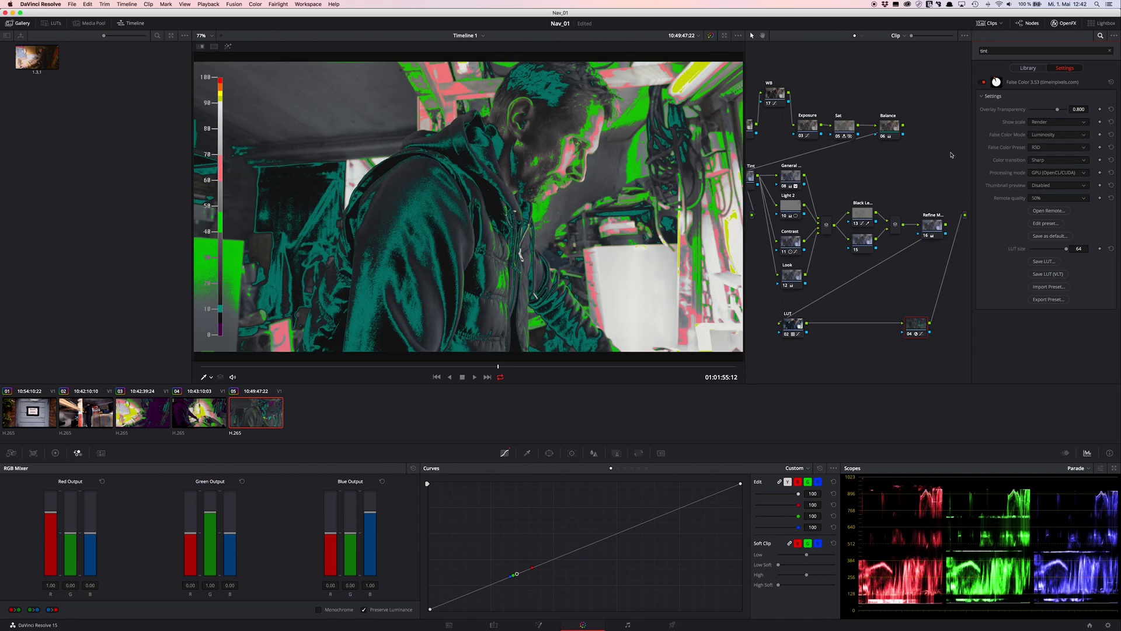
click(910, 332)
Add a serial node after the LUT, double the RGB Mixer outputs to 2.00, and toggle it to compare
click(794, 326)
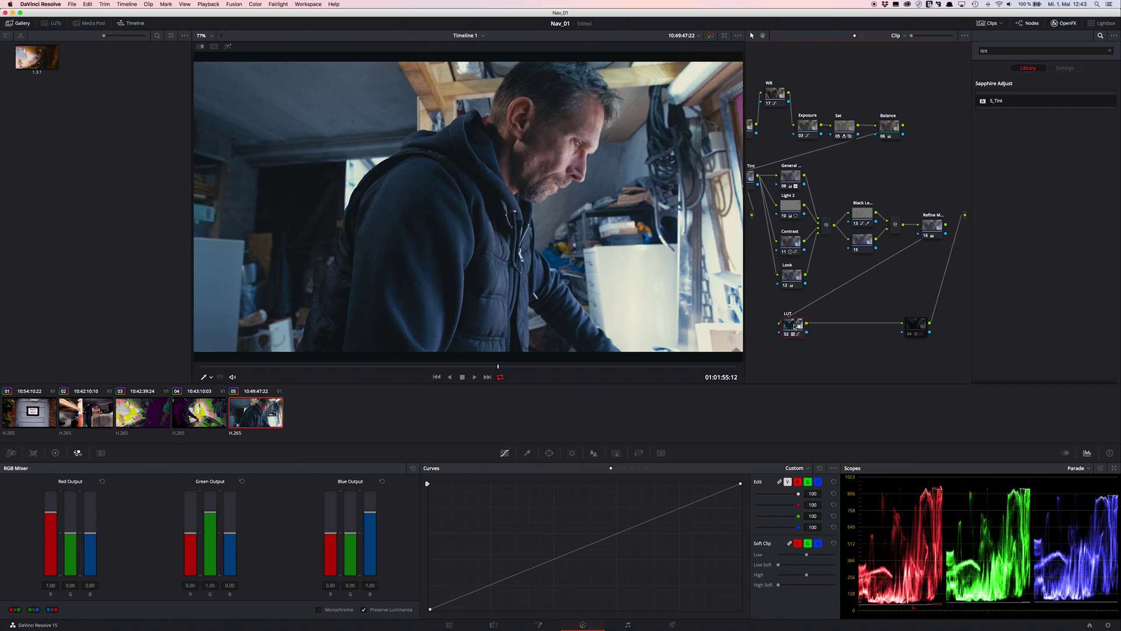
key(alt+s)
drag(211, 514, 373, 491)
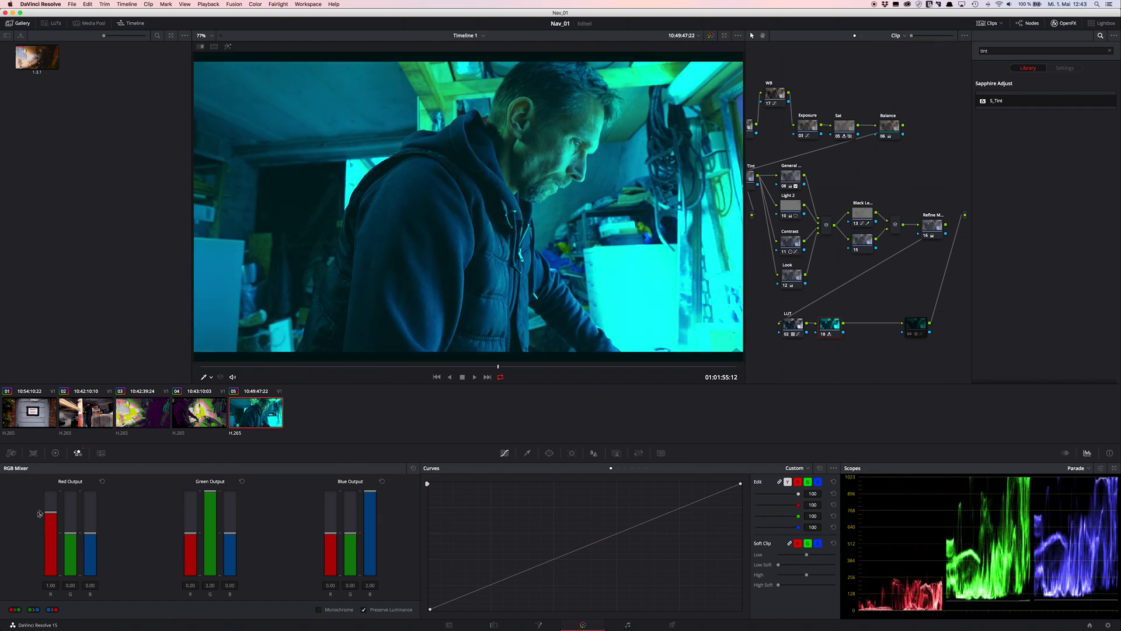
drag(52, 513, 52, 479)
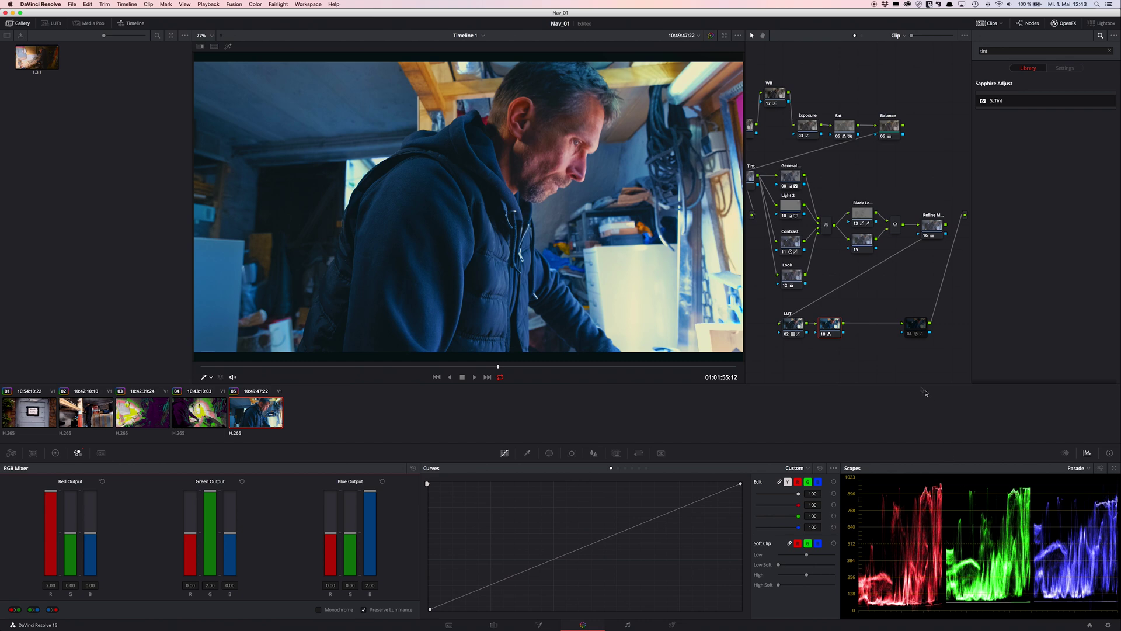
key(super+d)
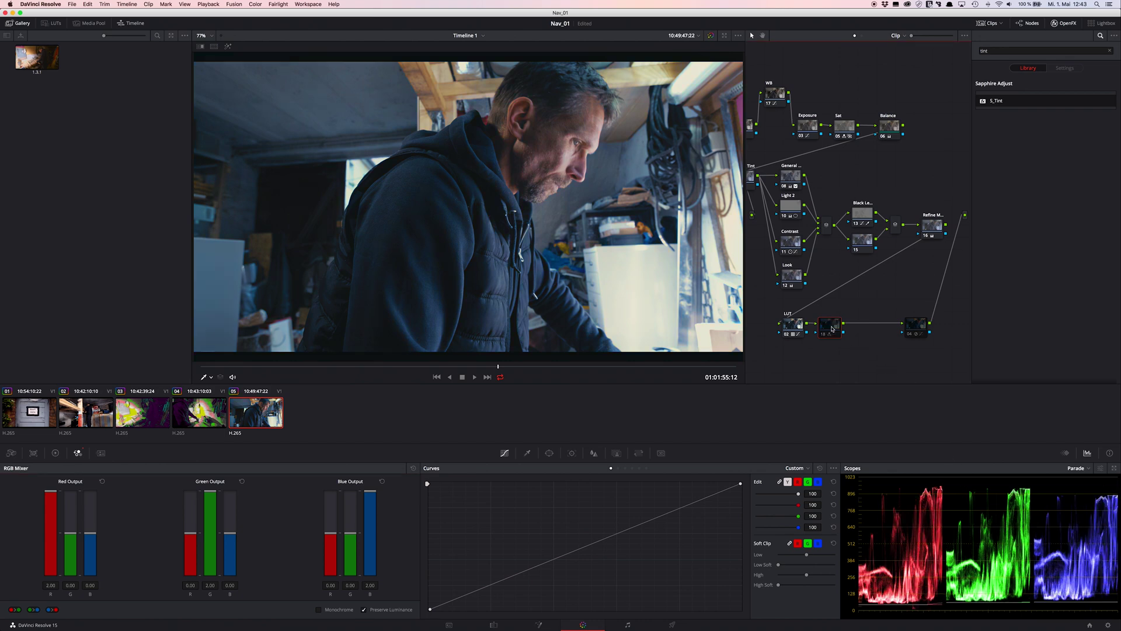
key(super+d)
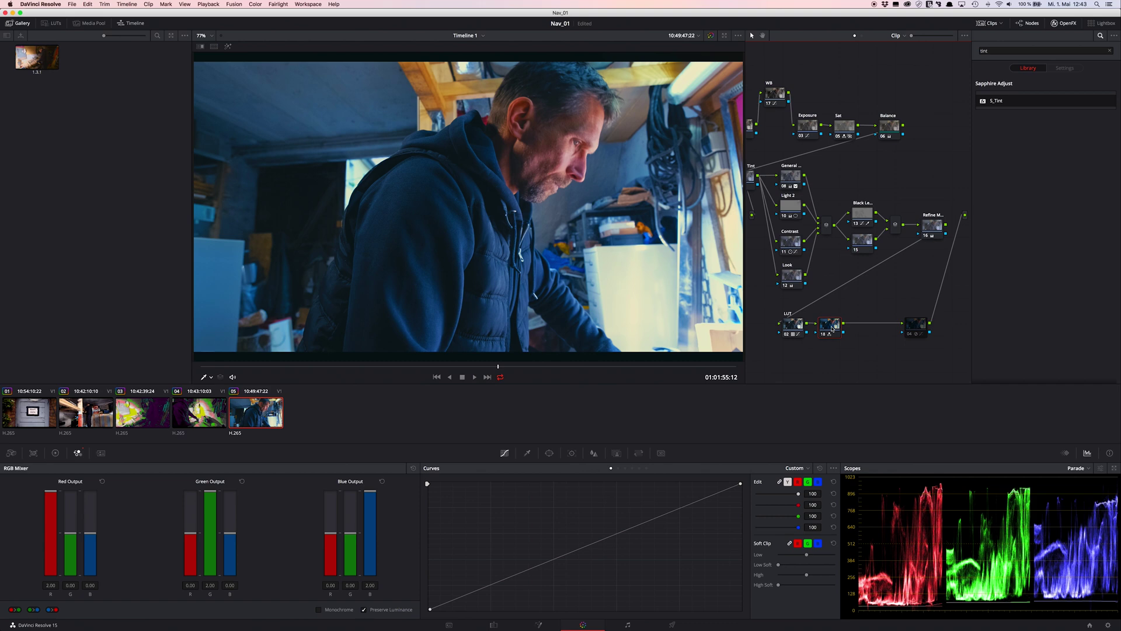
key(super+d)
key(super+d)
click(1089, 469)
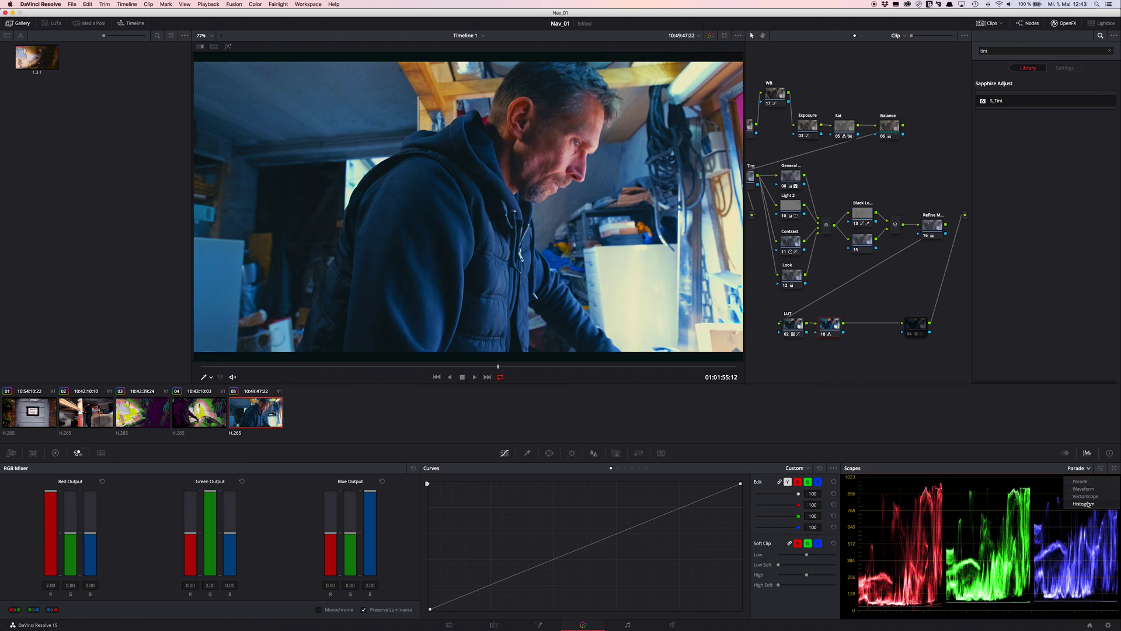
click(1086, 496)
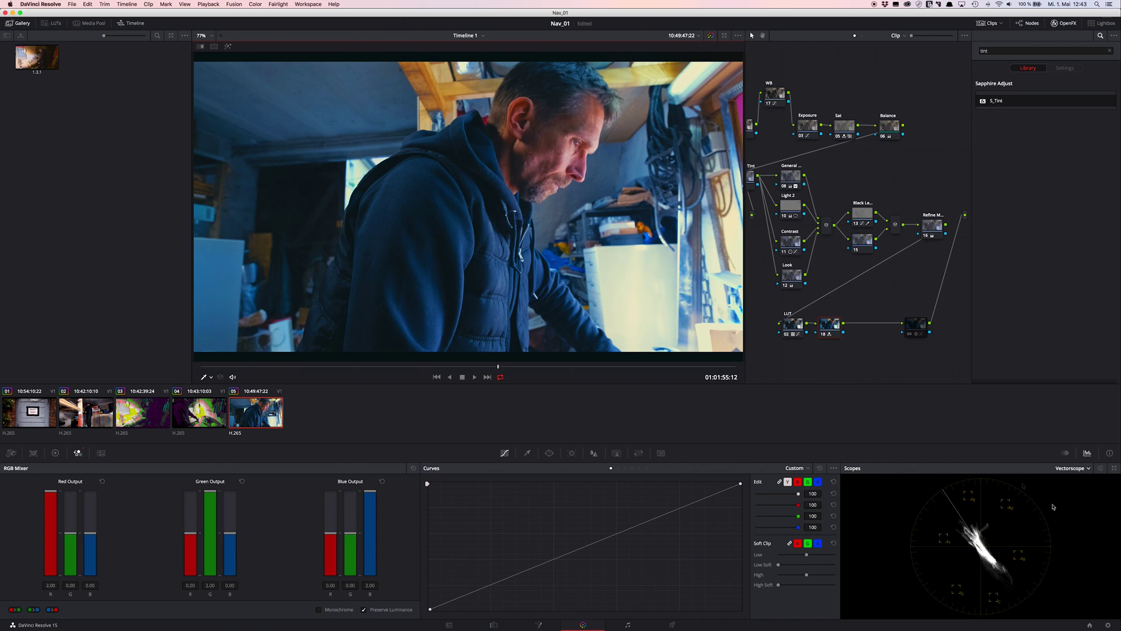
key(ctrl+d)
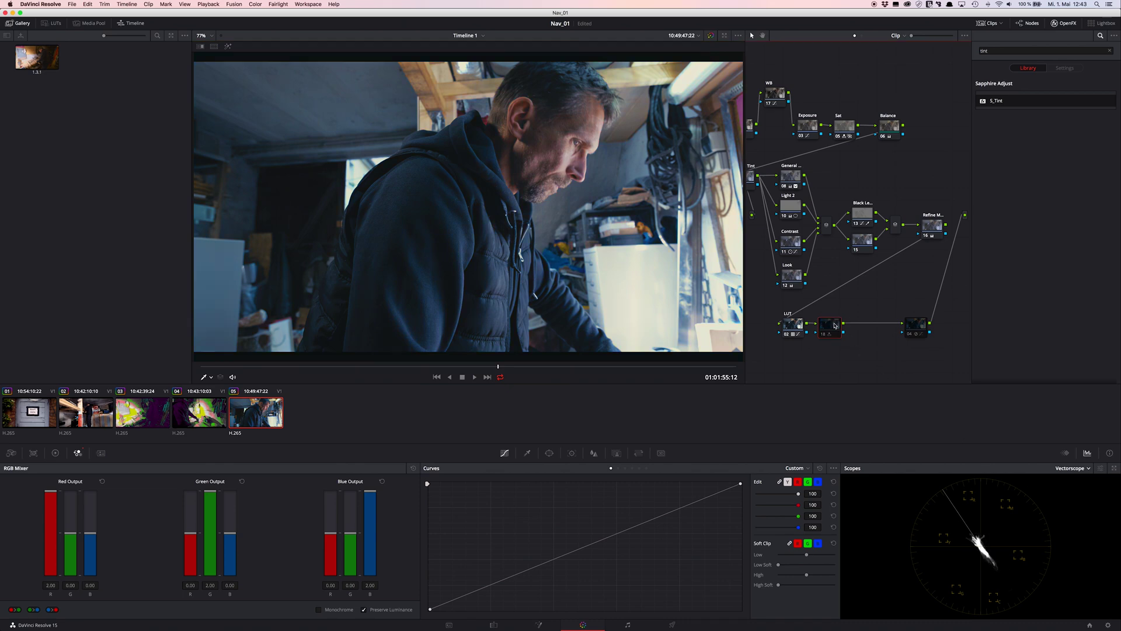
key(ctrl+d)
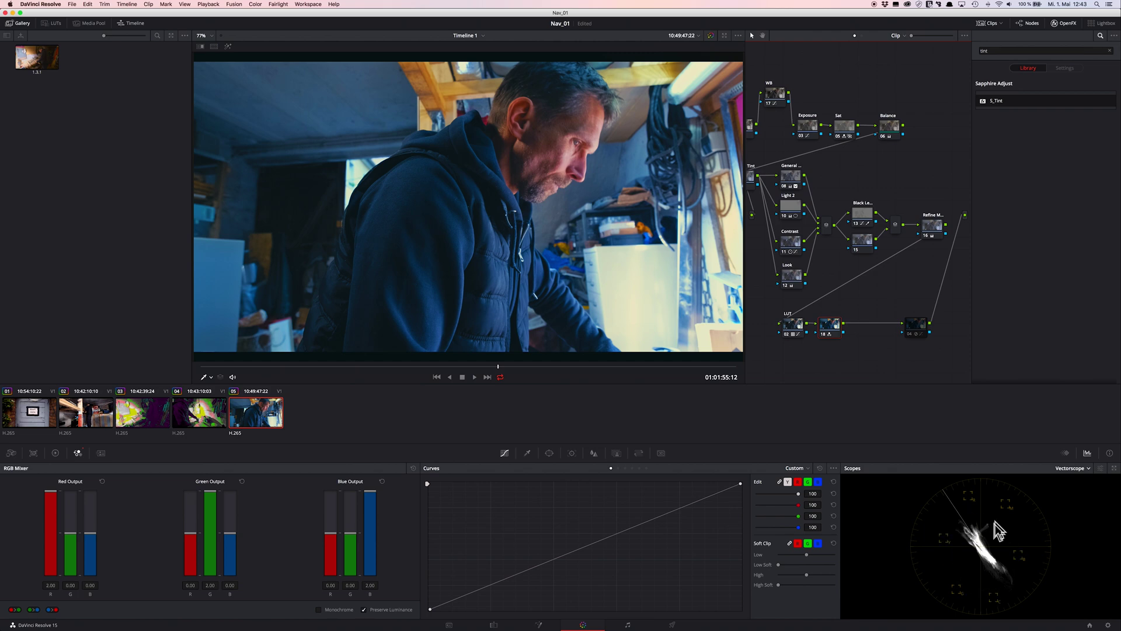
click(1090, 468)
click(1078, 482)
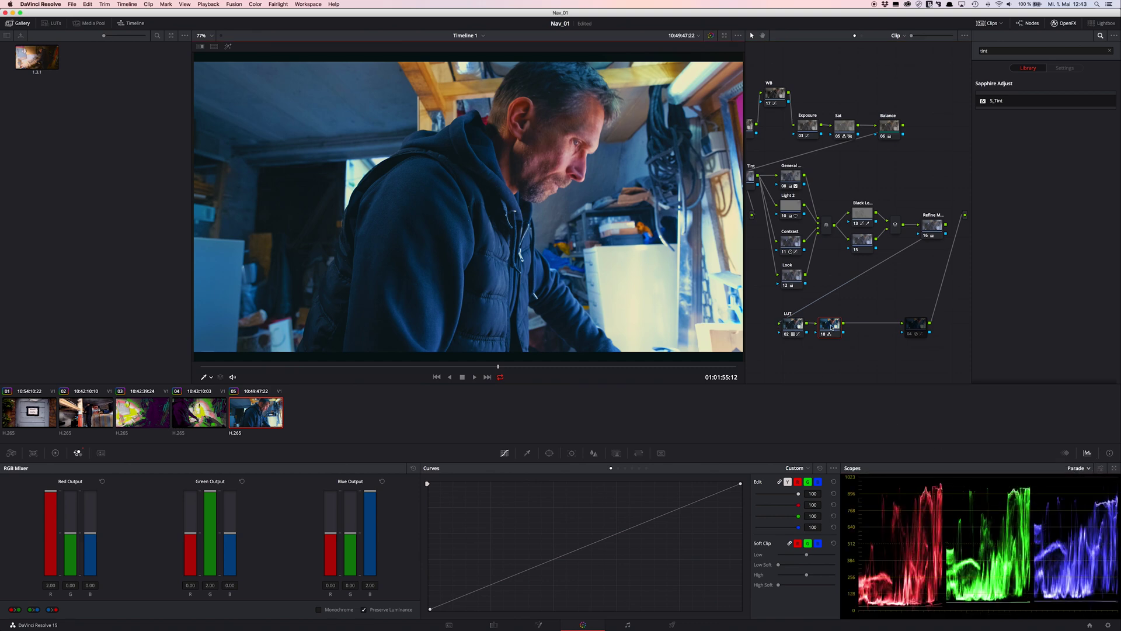
Qualify on luminance only, with High lowered to about 60.3 and a softened high edge, previewing the selection
click(528, 454)
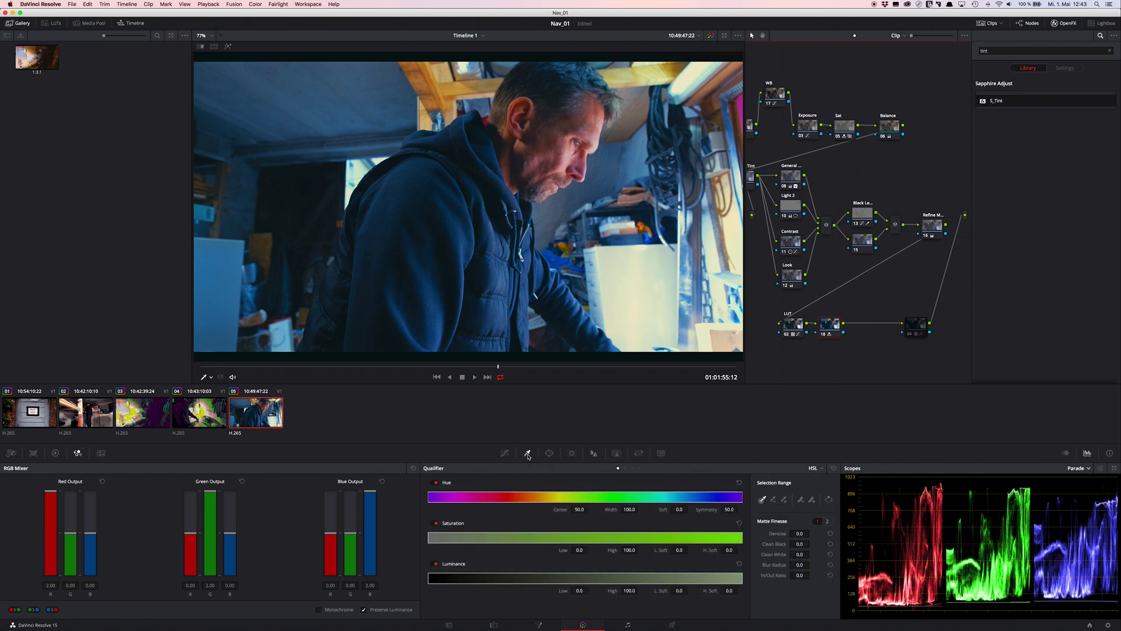
click(433, 484)
click(435, 523)
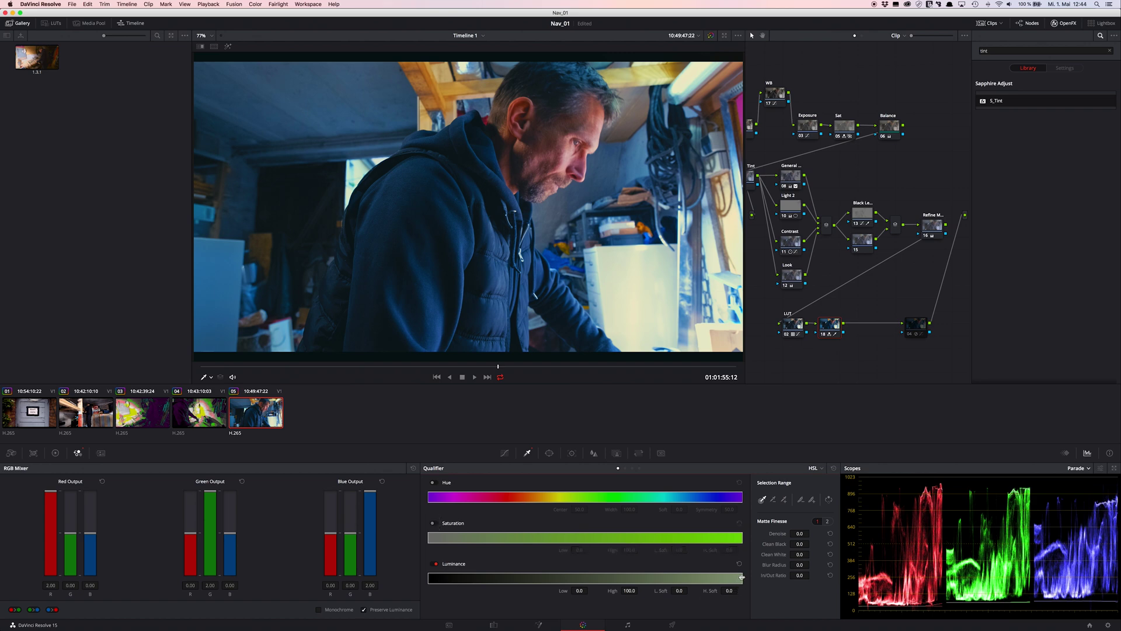
drag(743, 578, 618, 579)
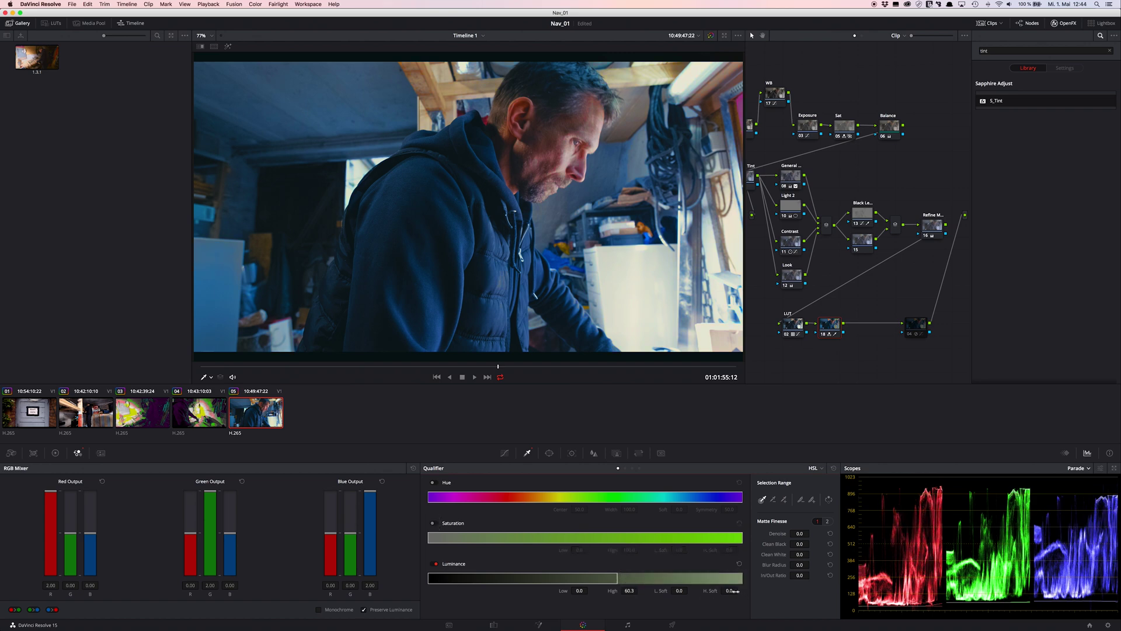
drag(727, 590, 748, 591)
key(shift+h)
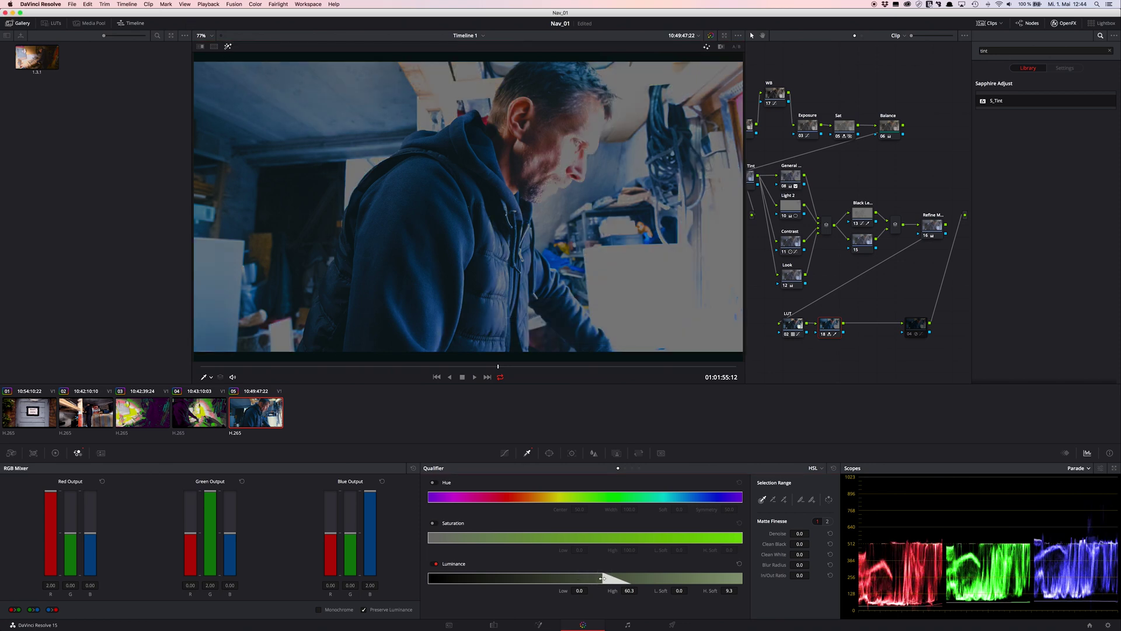
Refine Luminance High down to 52.4, end the preview, and toggle the node to compare
drag(602, 578, 582, 579)
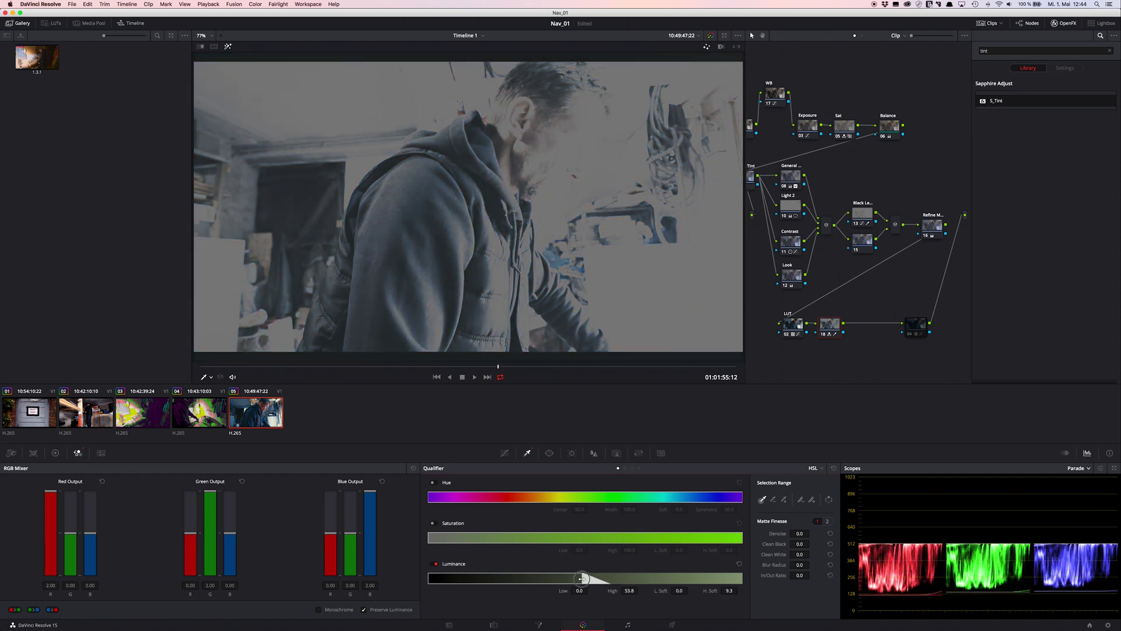
drag(581, 579, 581, 579)
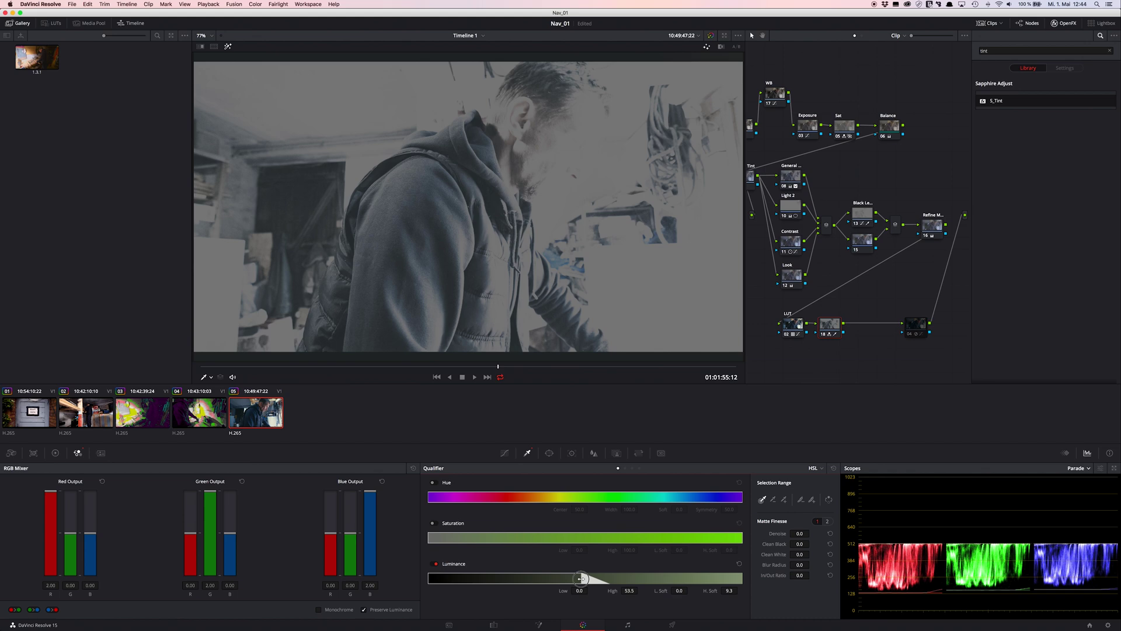
drag(581, 579, 578, 578)
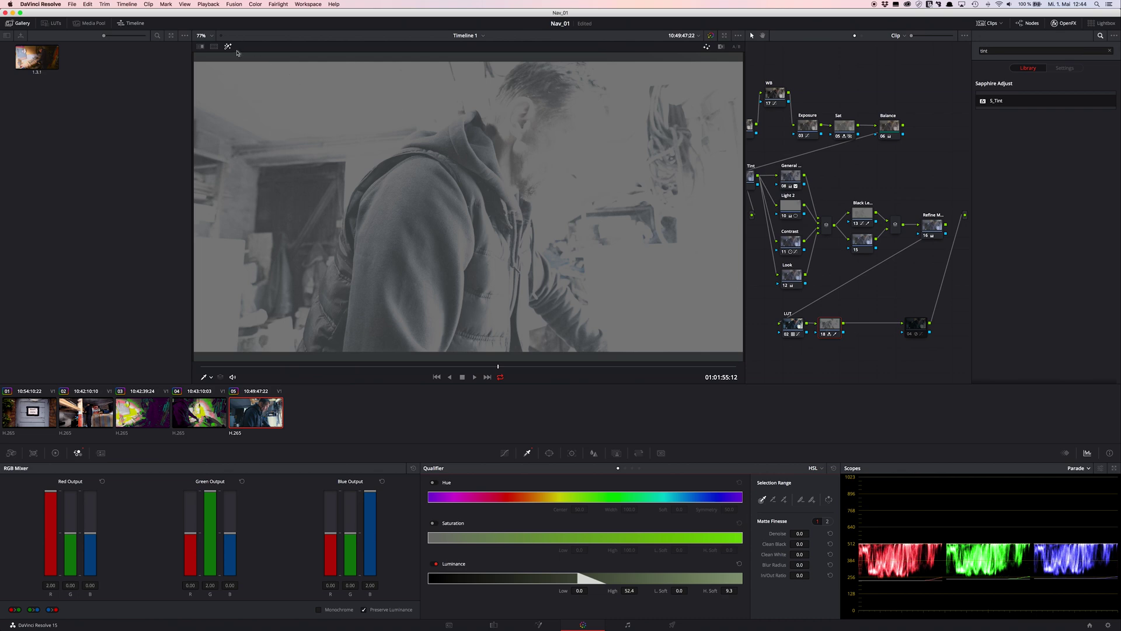
click(228, 46)
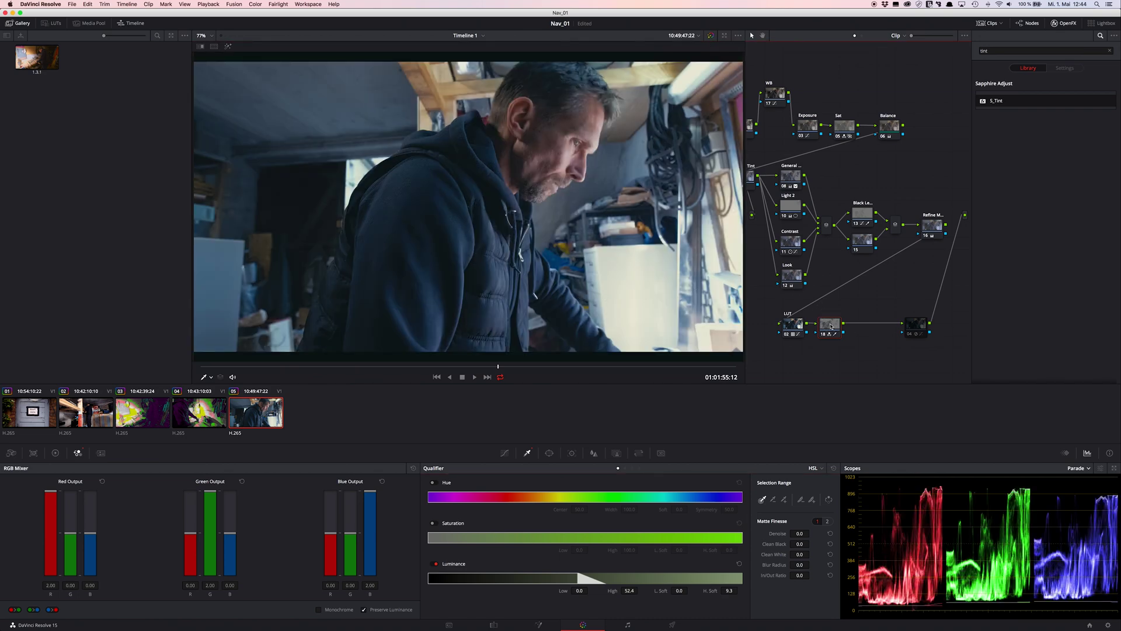
key(ctrl+d)
key(ctrl+d)
key(ctrl+d)
key(ctrl+d)
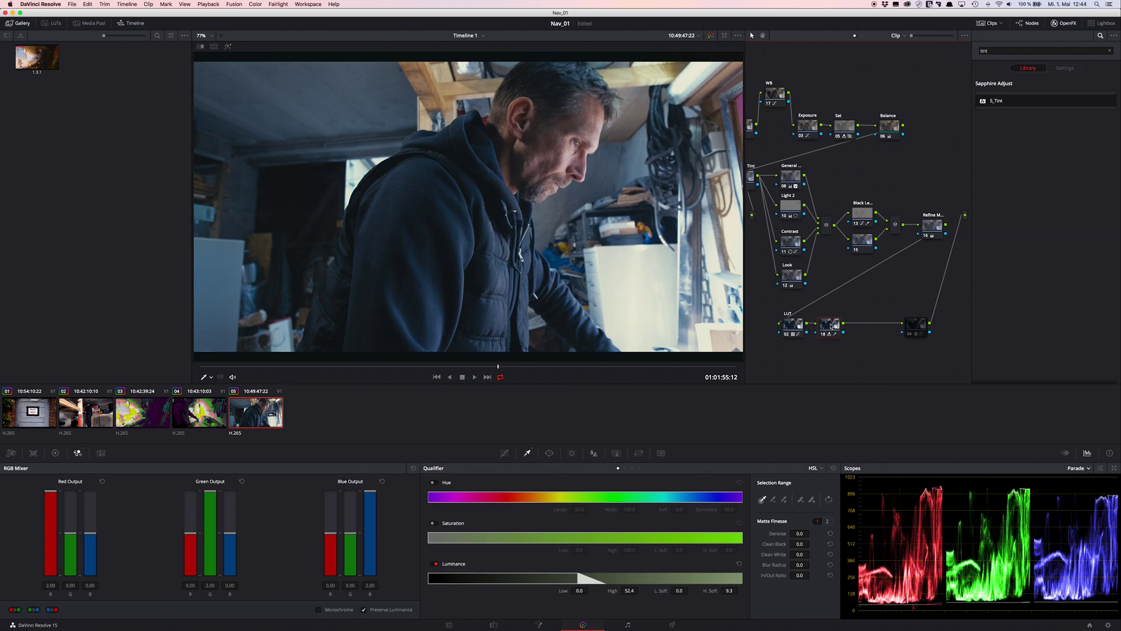
key(ctrl+d)
key(ctrl+d)
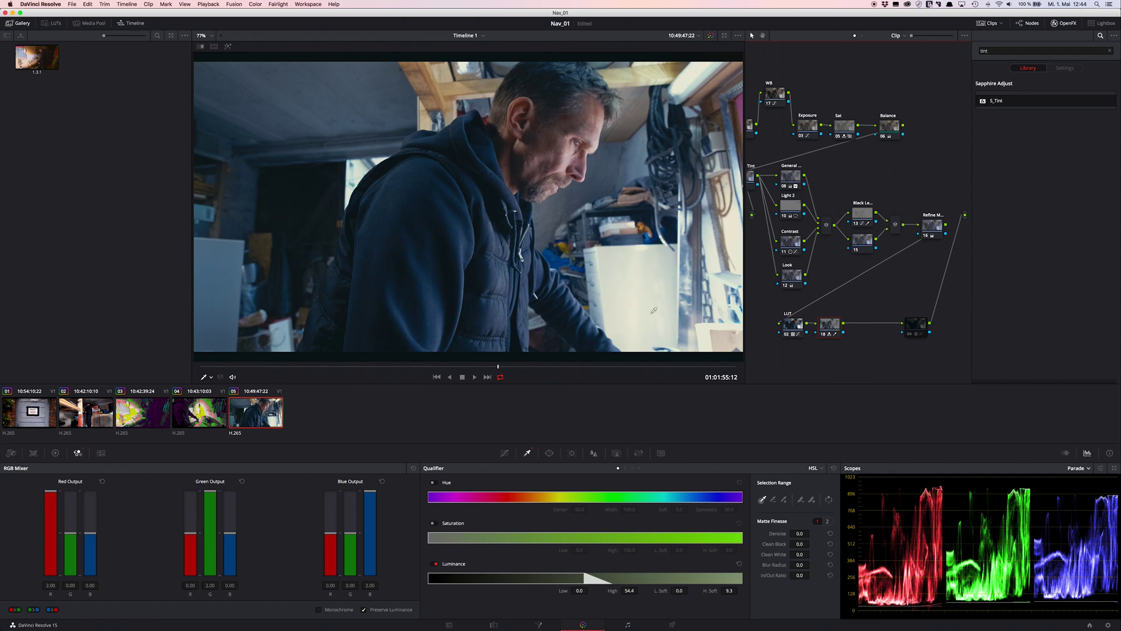
right_click(832, 326)
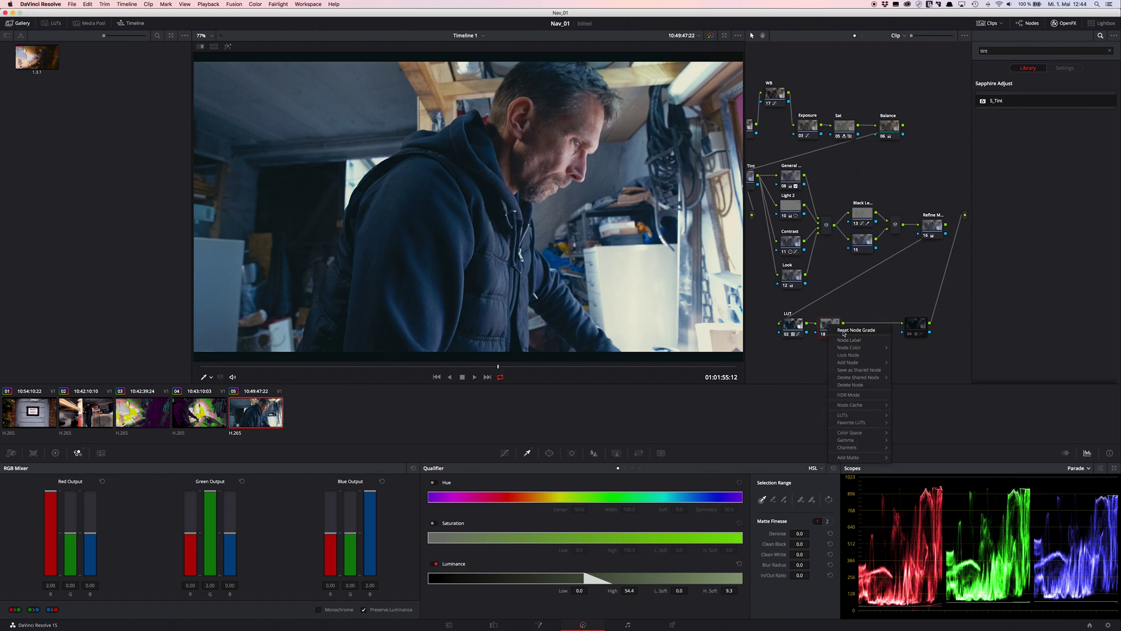
click(844, 331)
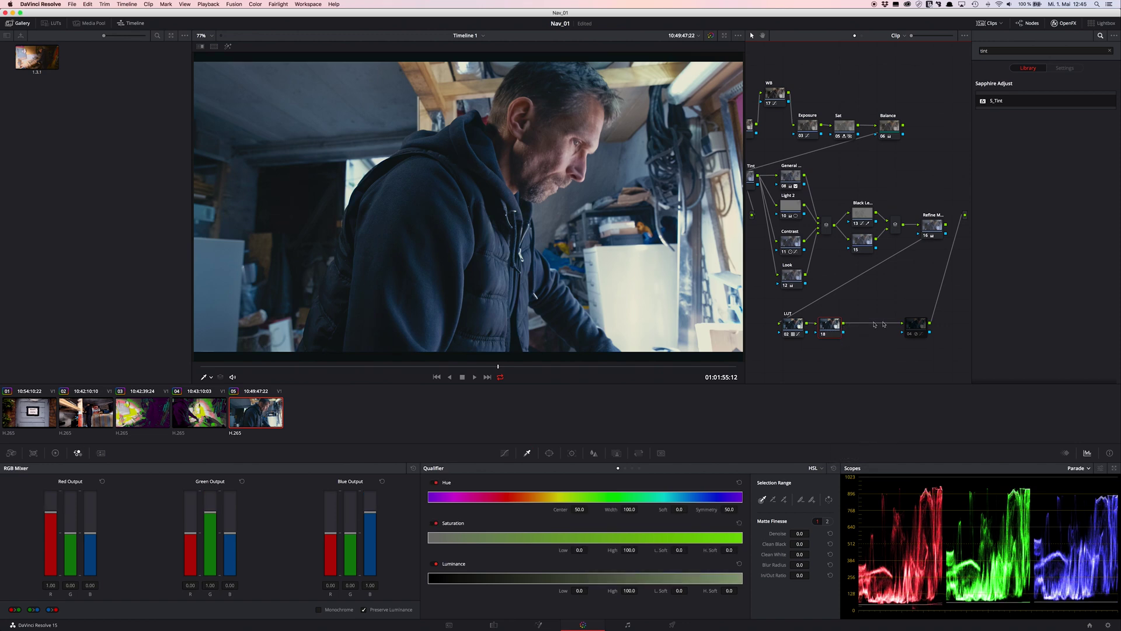
click(917, 326)
key(ctrl+d)
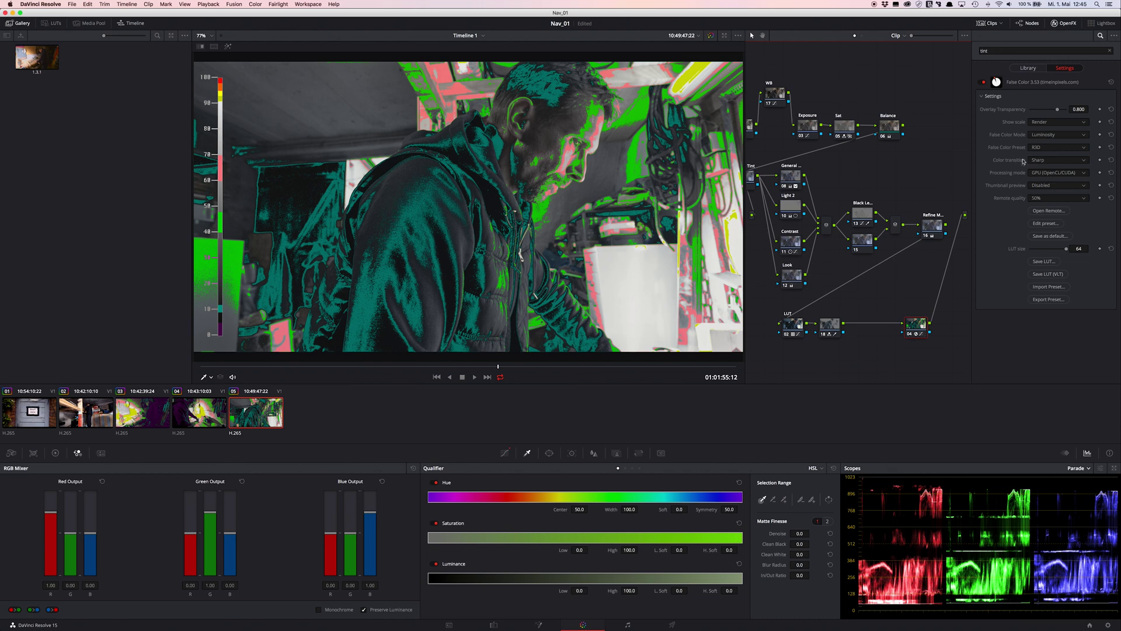
click(1051, 135)
click(1049, 166)
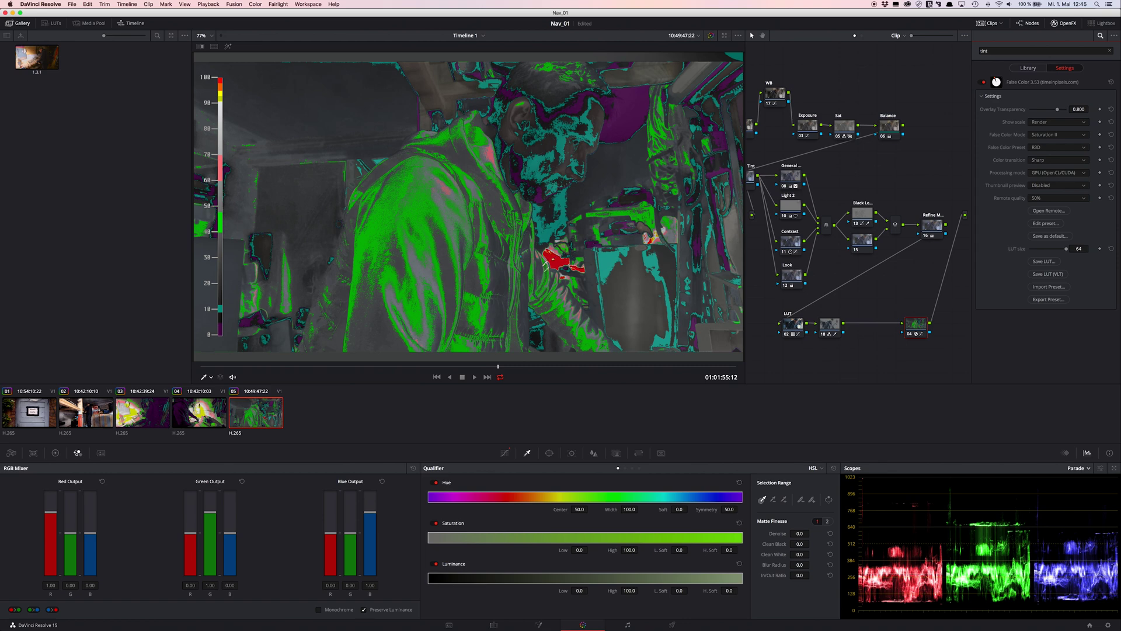
click(913, 325)
key(ctrl+d)
click(829, 323)
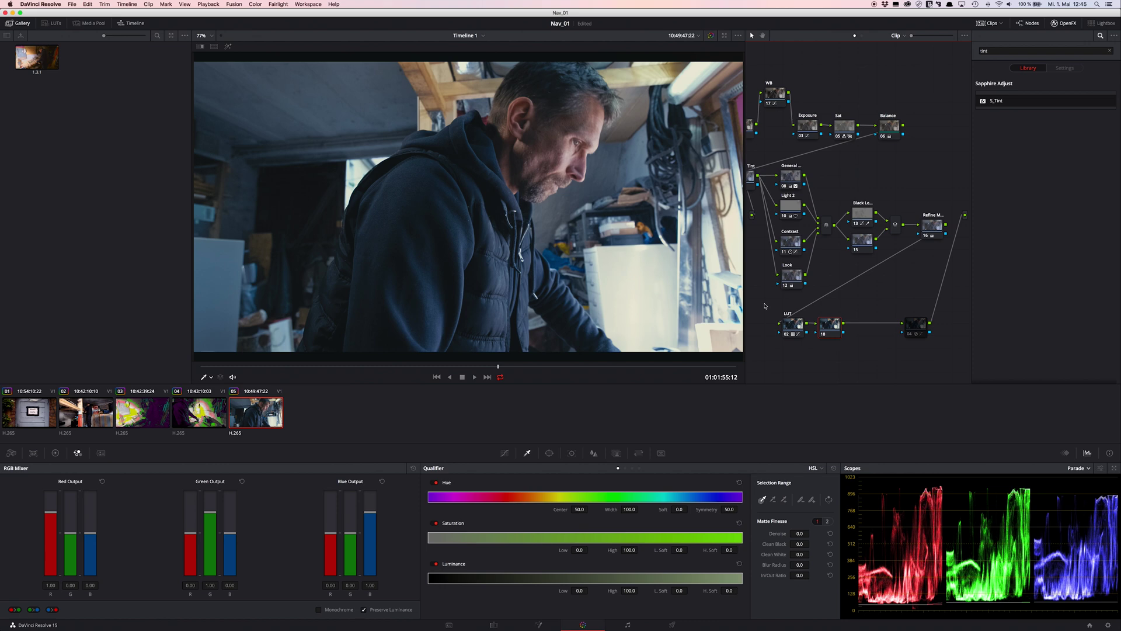
Grab still 1.5.1 and export it as a TIFF named Tut-1_1.5.1.tif to the Stills folder
key(alt+super+g)
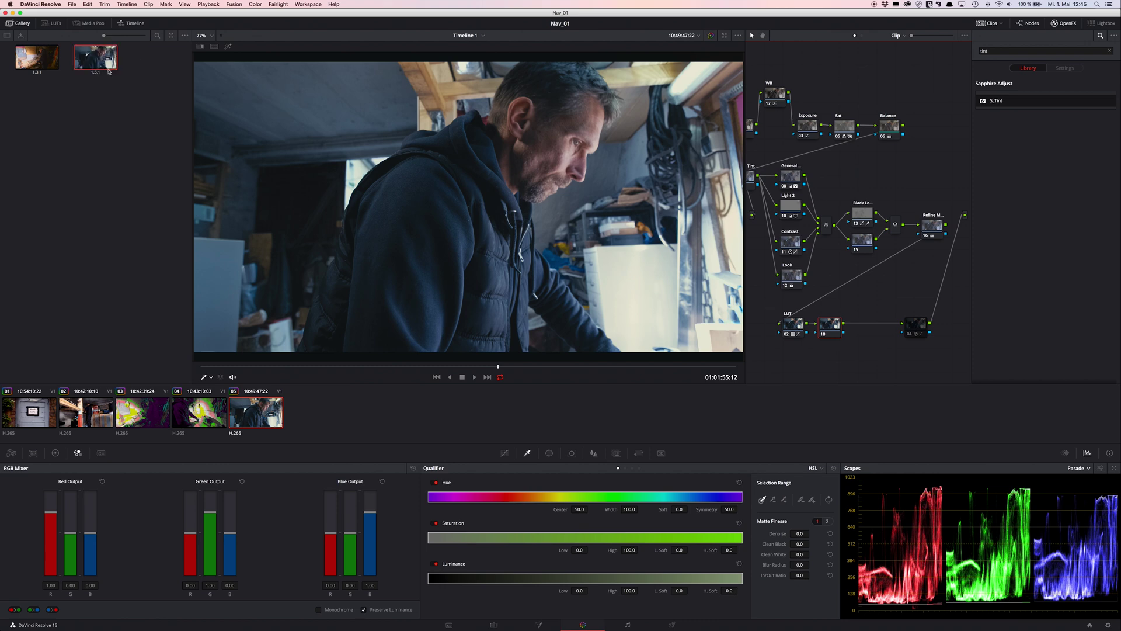
right_click(108, 71)
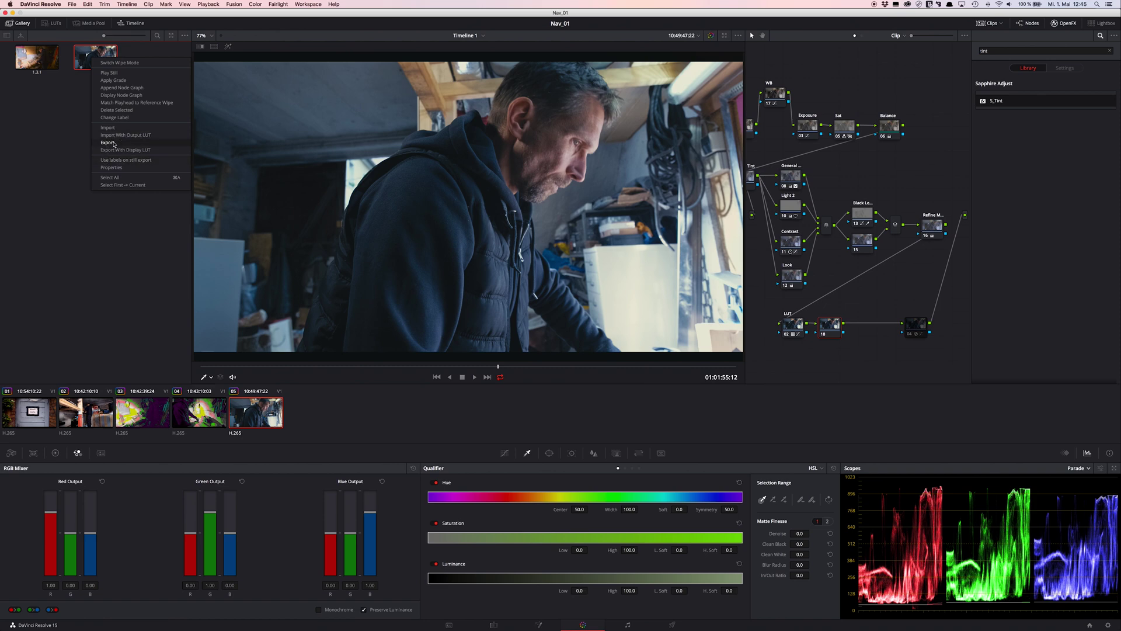
click(108, 142)
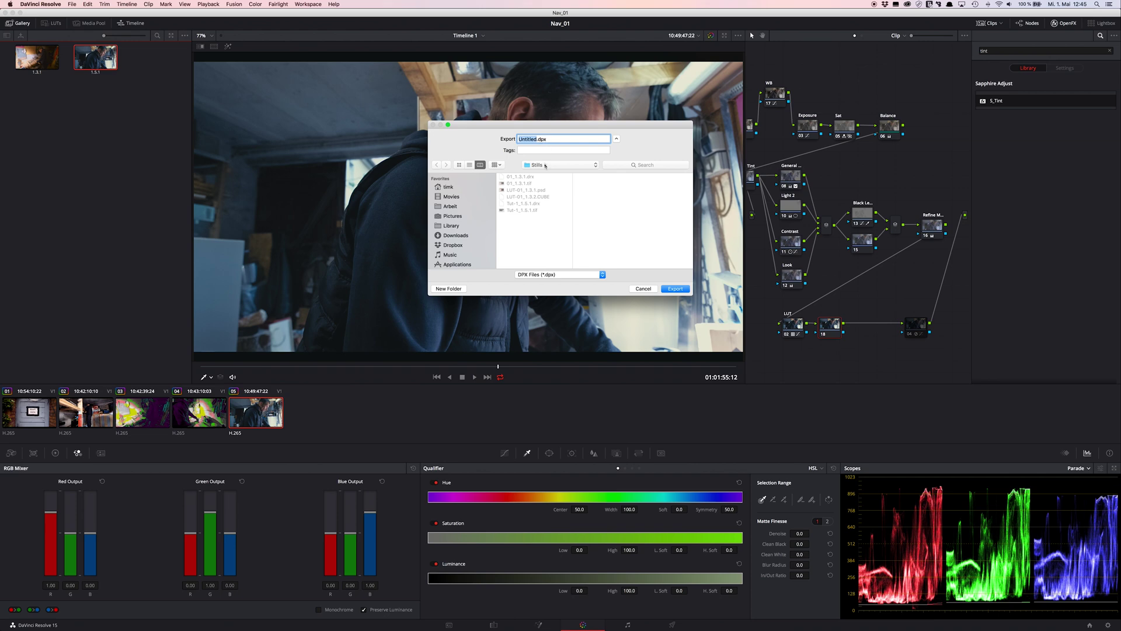
click(569, 274)
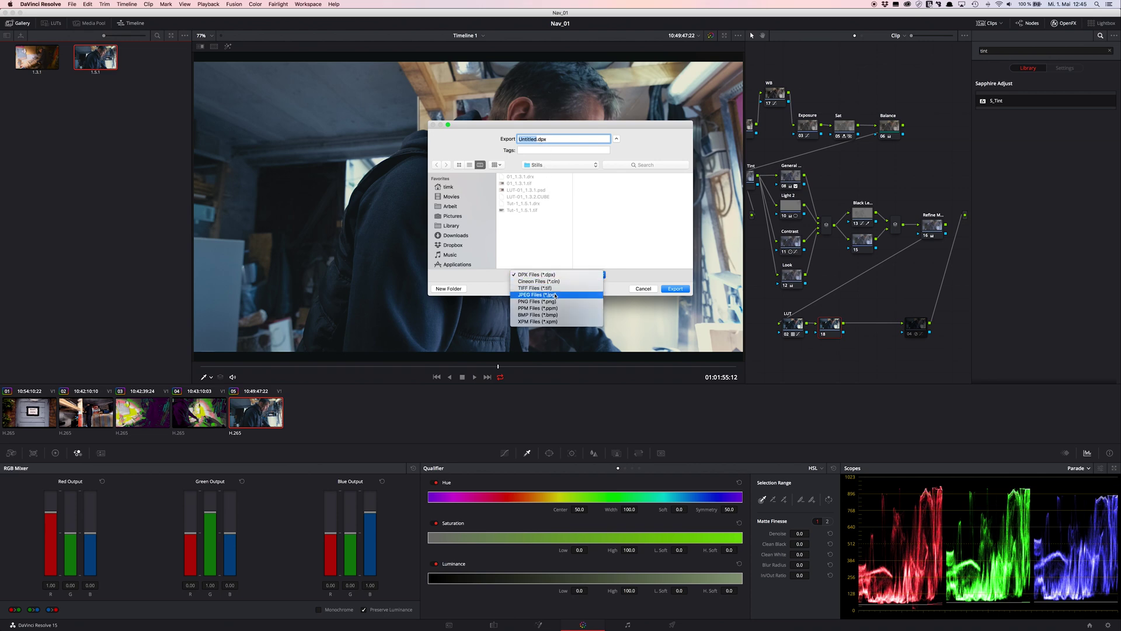
click(554, 288)
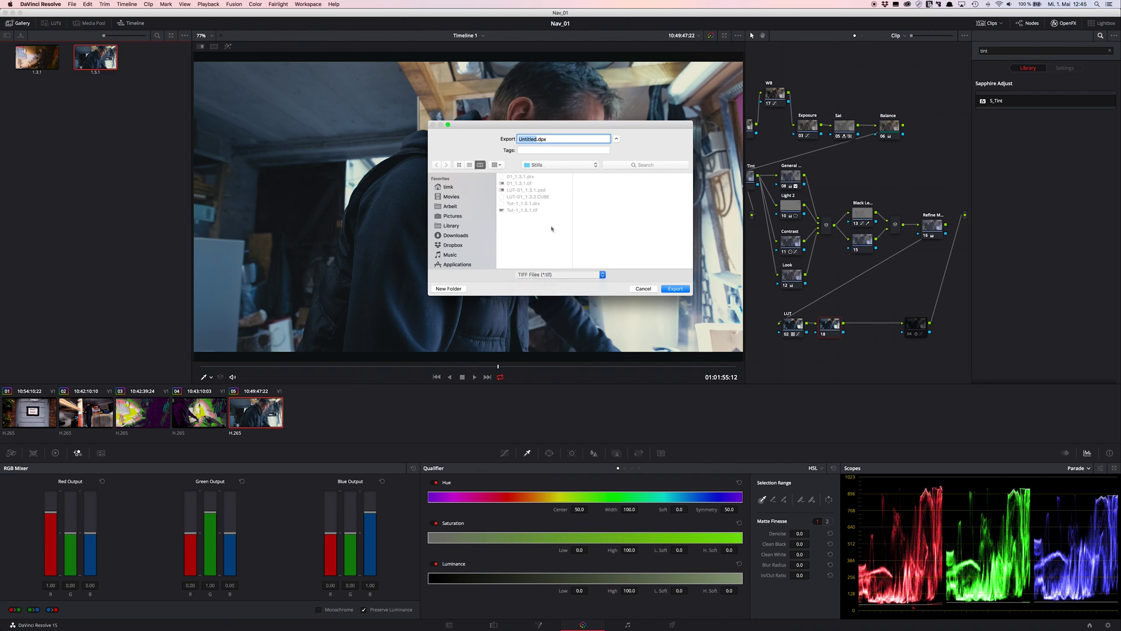
click(519, 184)
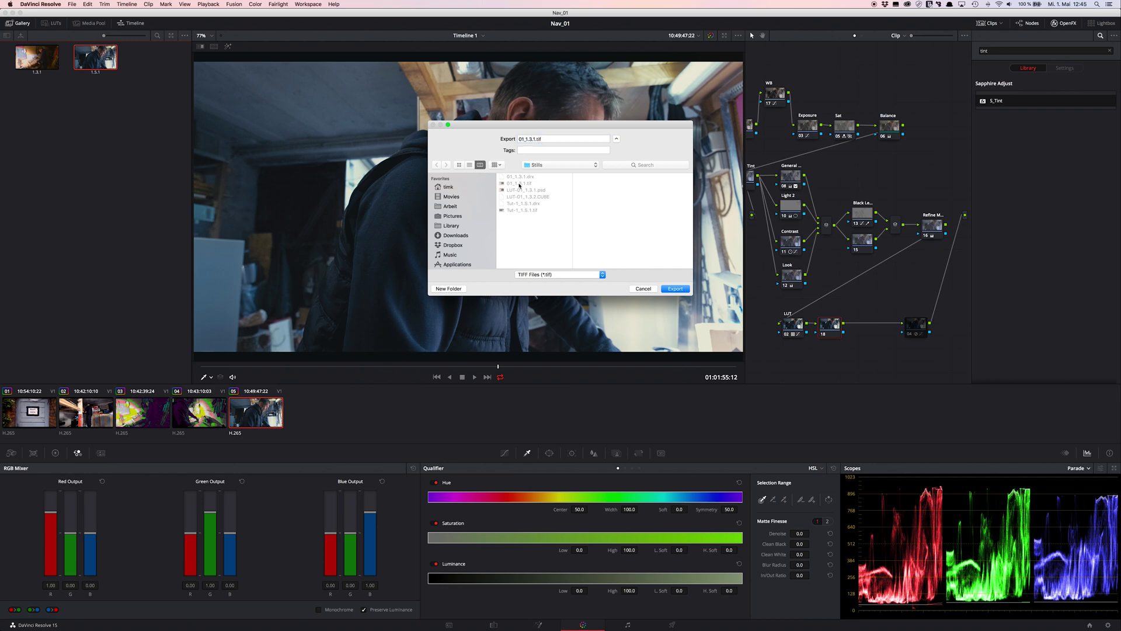
click(512, 211)
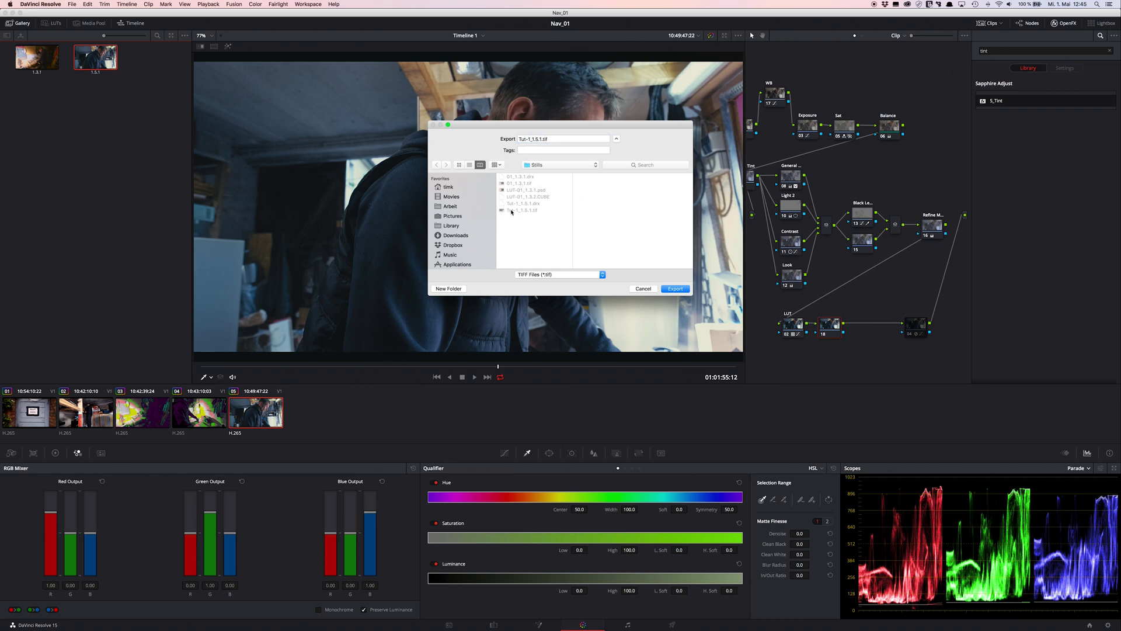
click(677, 289)
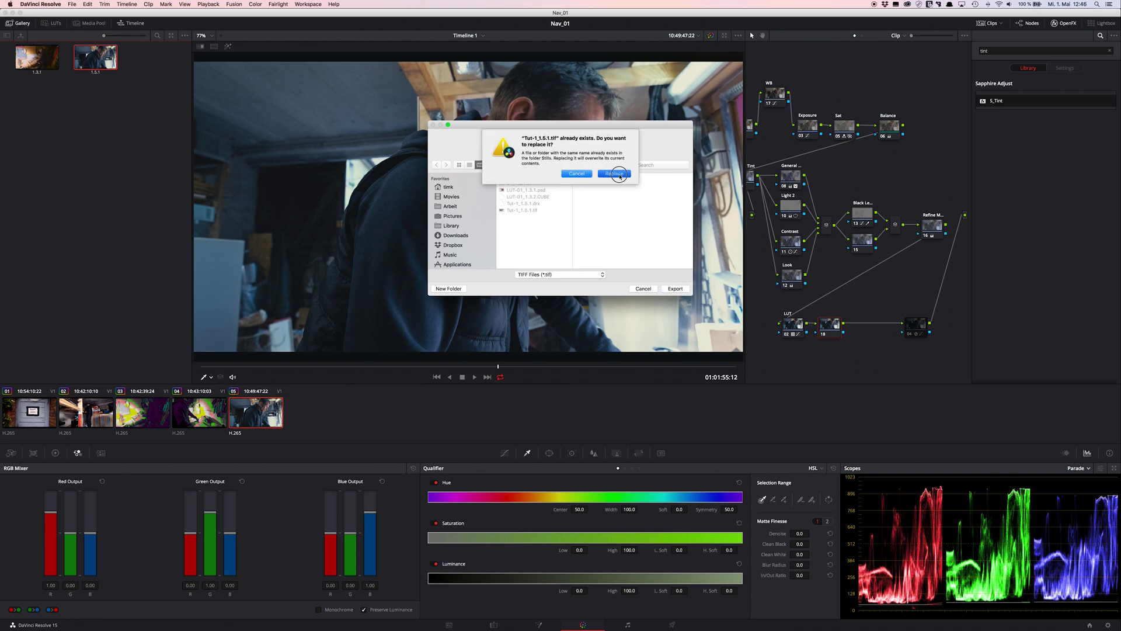
key(Escape)
key(Escape)
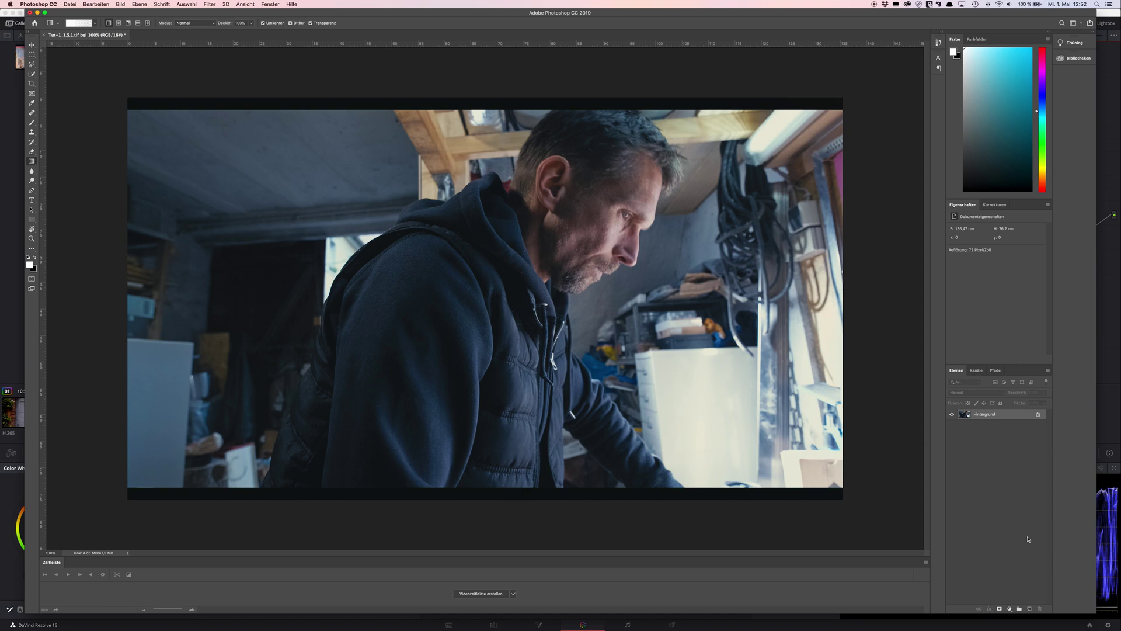
Insert a Farbton/Sättigung adjustment layer from the Layers panel's adjustment-layer menu
click(1010, 609)
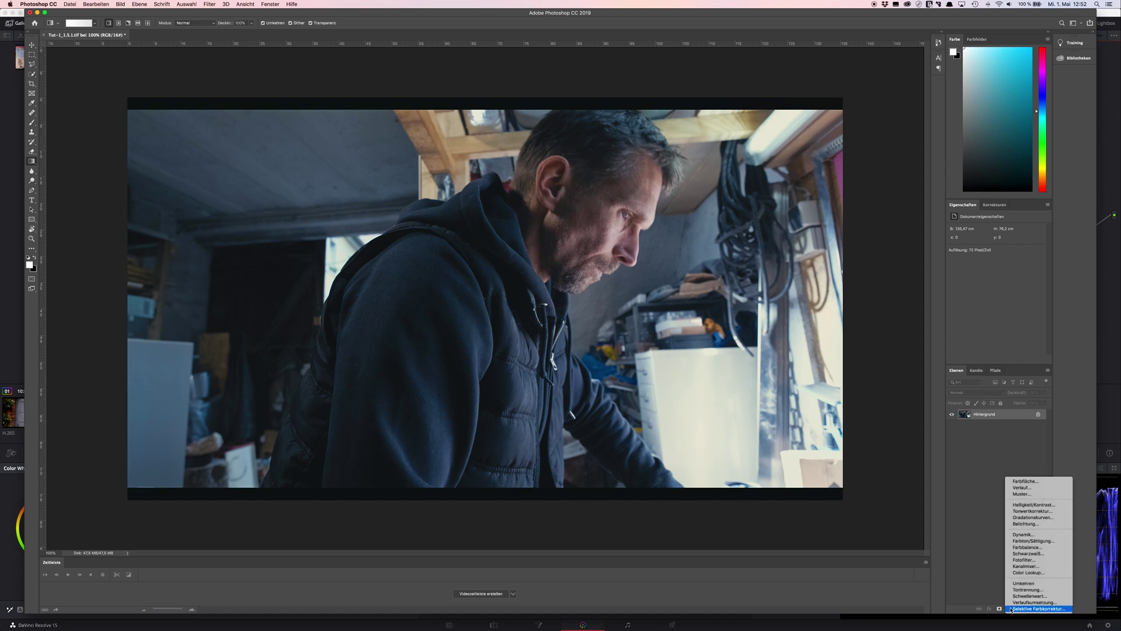
click(1019, 541)
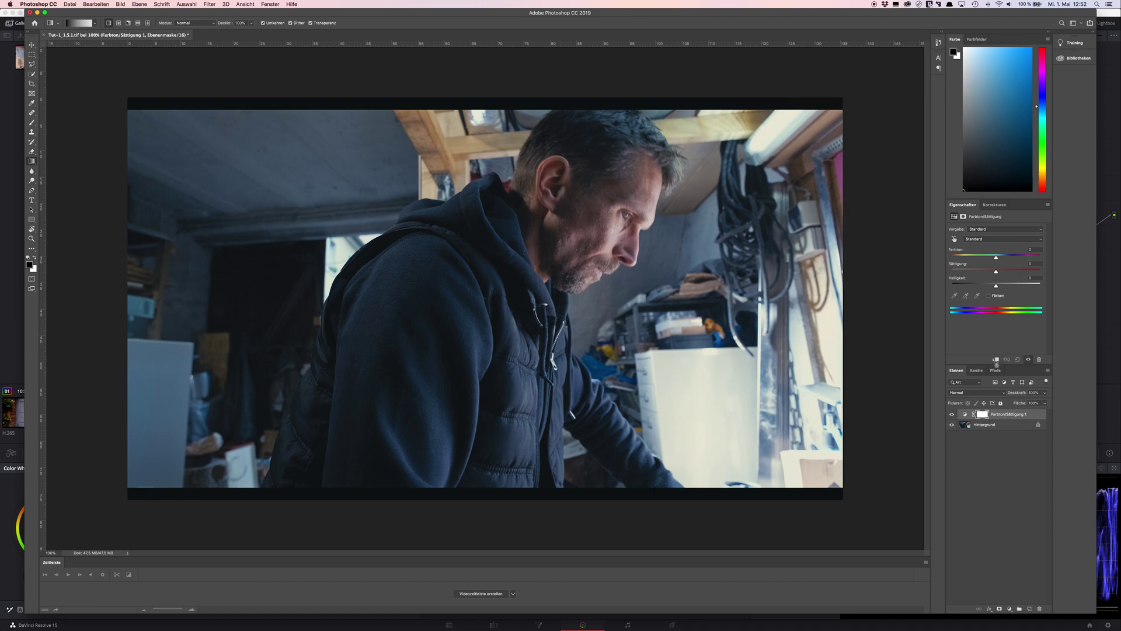
Set the layer's blend mode to Farbig nachbelichten, drop Fläche to about 8%, and compare
click(975, 394)
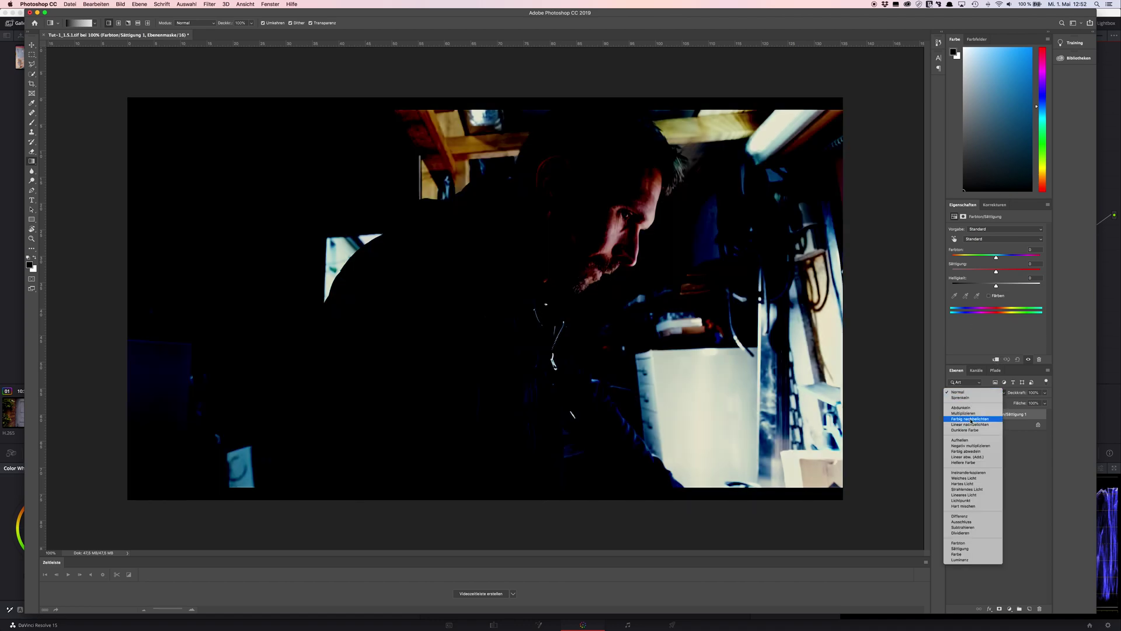
click(970, 419)
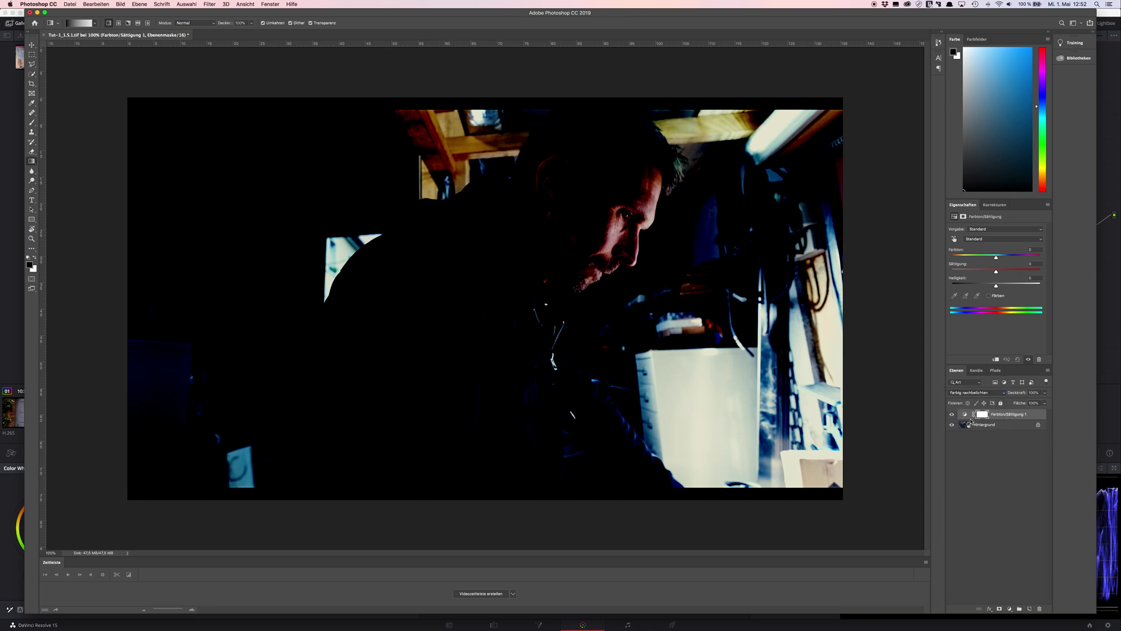
drag(1020, 404, 984, 406)
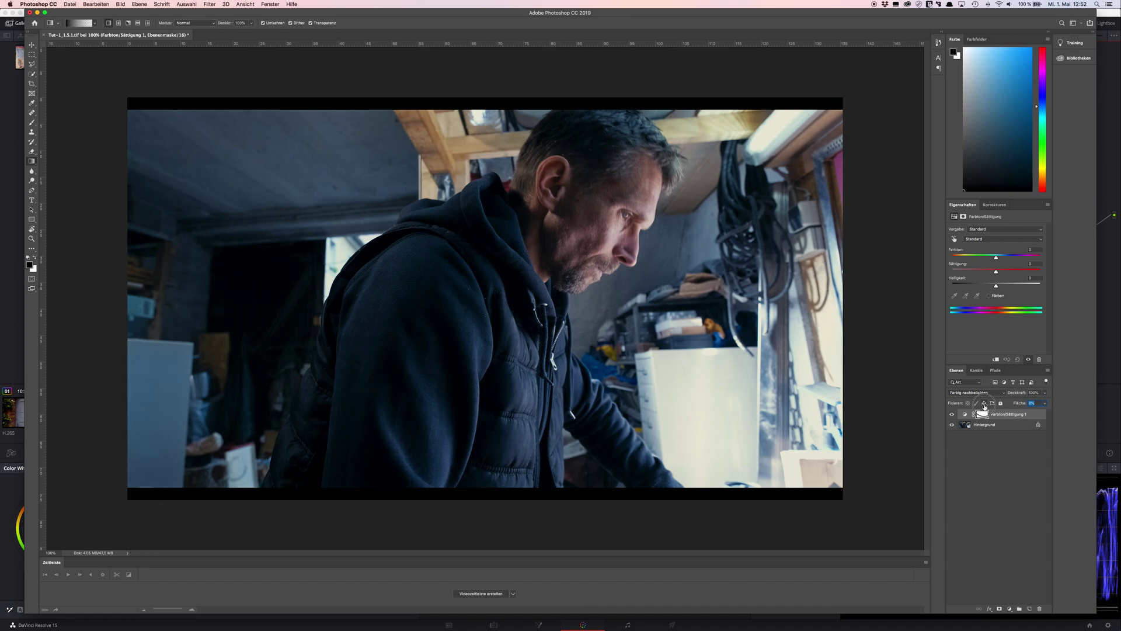
drag(984, 405, 984, 405)
click(952, 414)
click(953, 415)
Lower Fläche to 6% and toggle the layer's visibility to check before and after
drag(1017, 405, 1018, 405)
click(951, 414)
click(951, 415)
click(1009, 609)
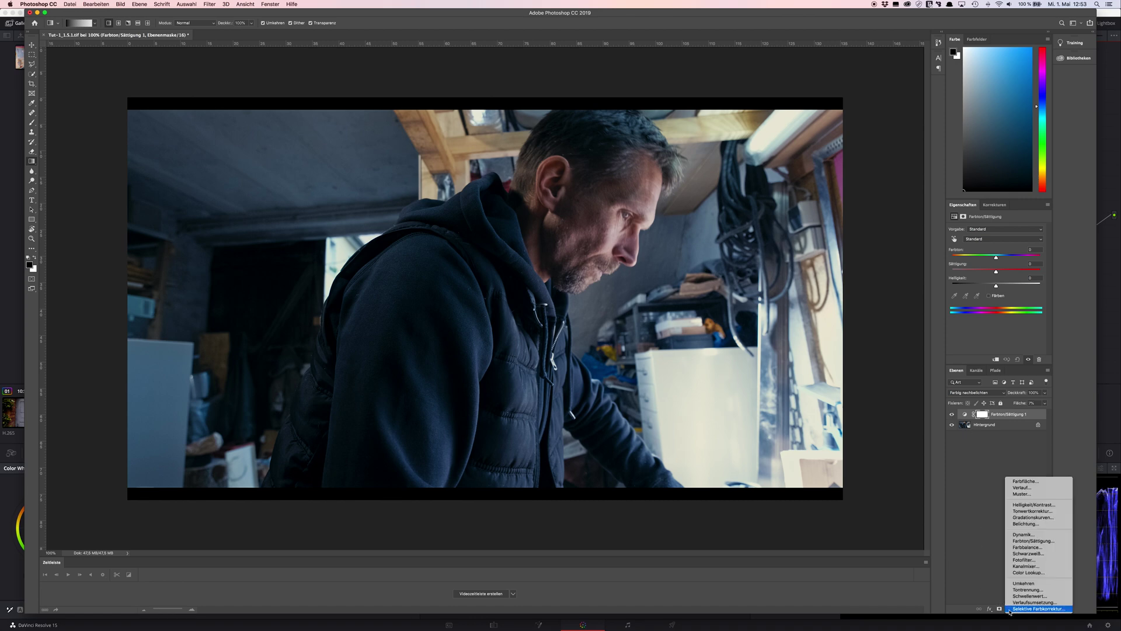
Add a second Farbton/Sättigung layer blended as Negativ multiplizieren
click(1022, 542)
click(975, 393)
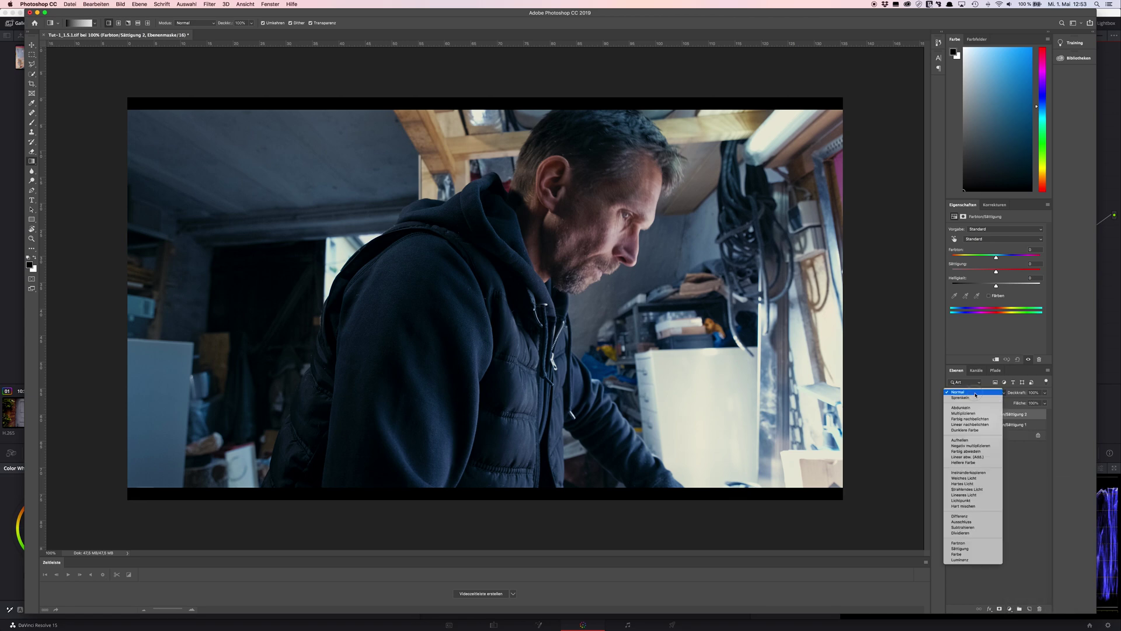
click(975, 394)
click(968, 393)
click(964, 446)
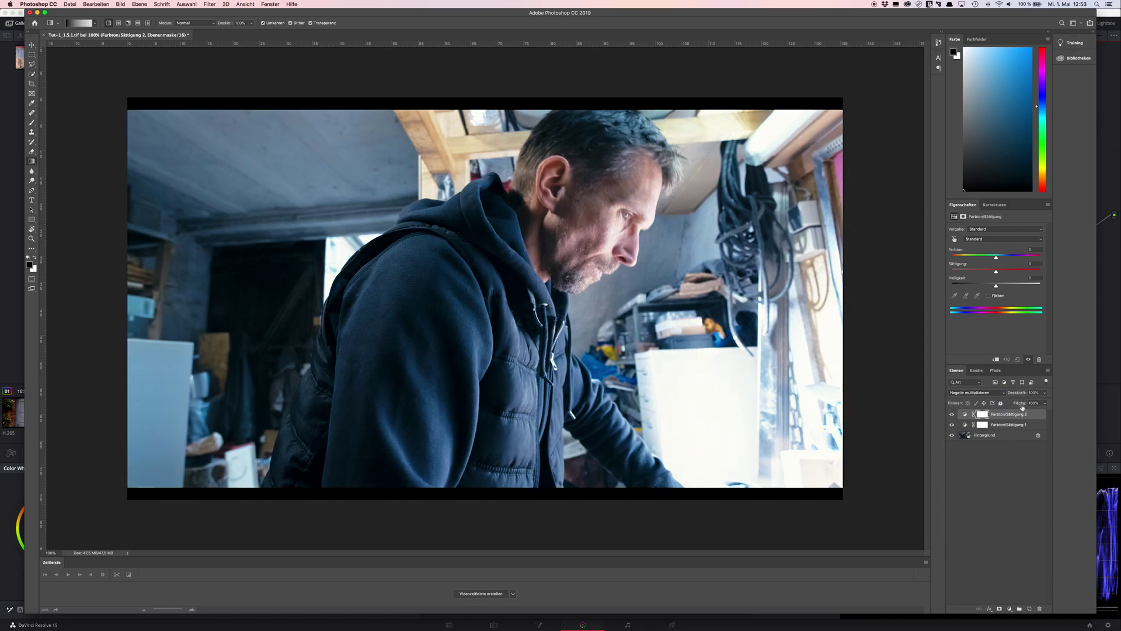
Lower the new layer's Fläche to about 12% and toggle its visibility to compare
drag(1019, 403, 987, 406)
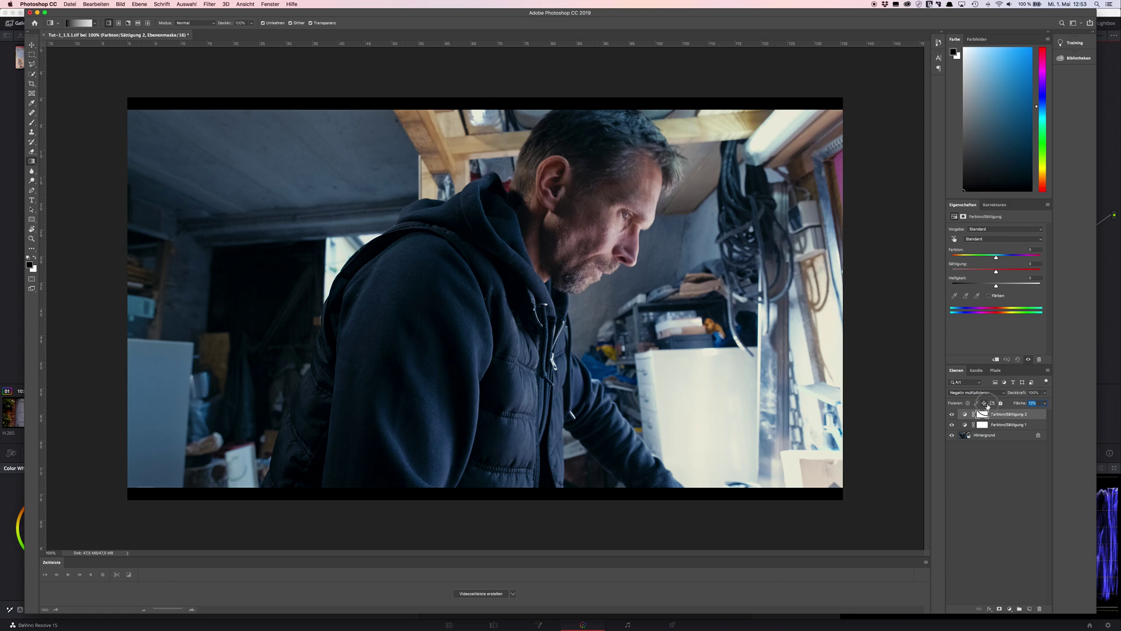
click(951, 414)
click(952, 415)
click(952, 414)
click(952, 415)
Export a 64-point CUBE Color Lookup Table with the description changed from Tut to LUT-1_1.5.1.tif
click(70, 5)
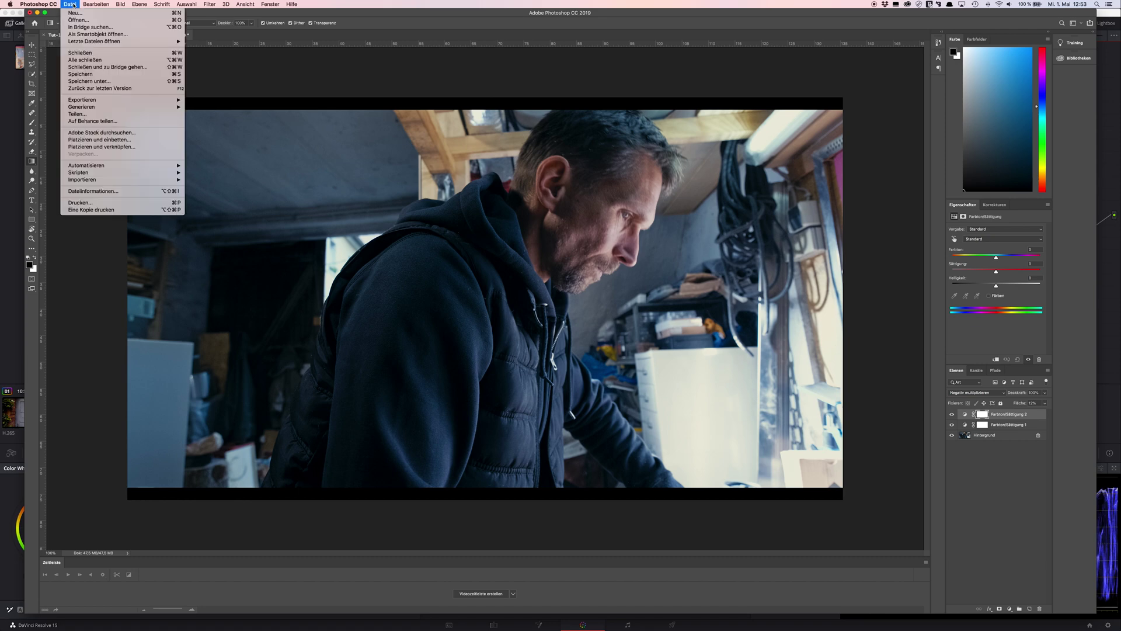
mouse_move(79, 101)
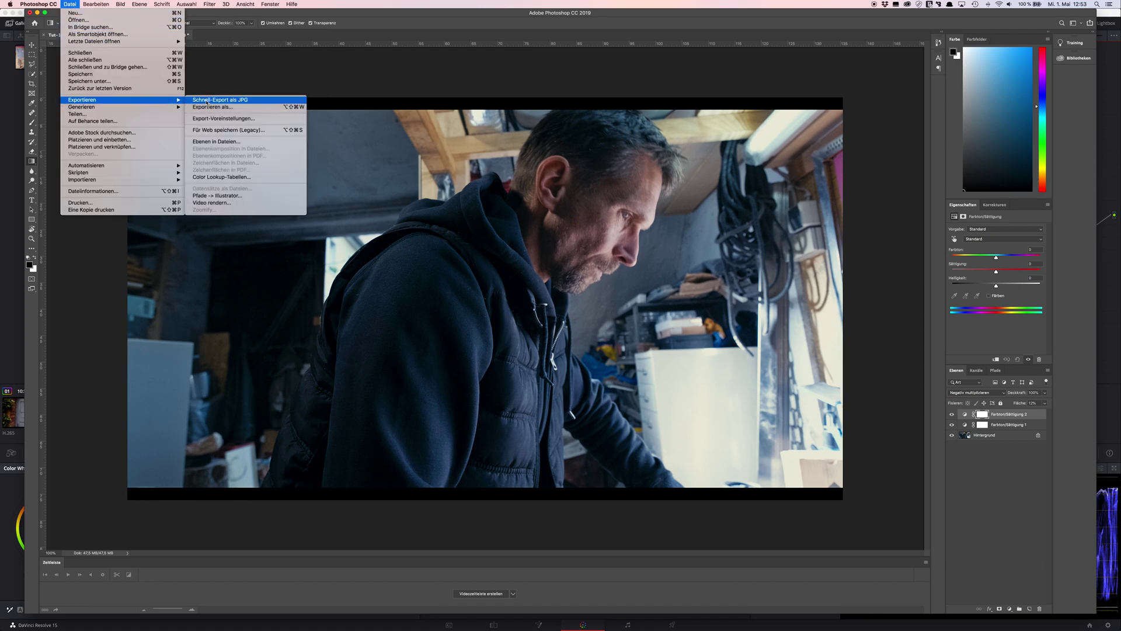
click(222, 178)
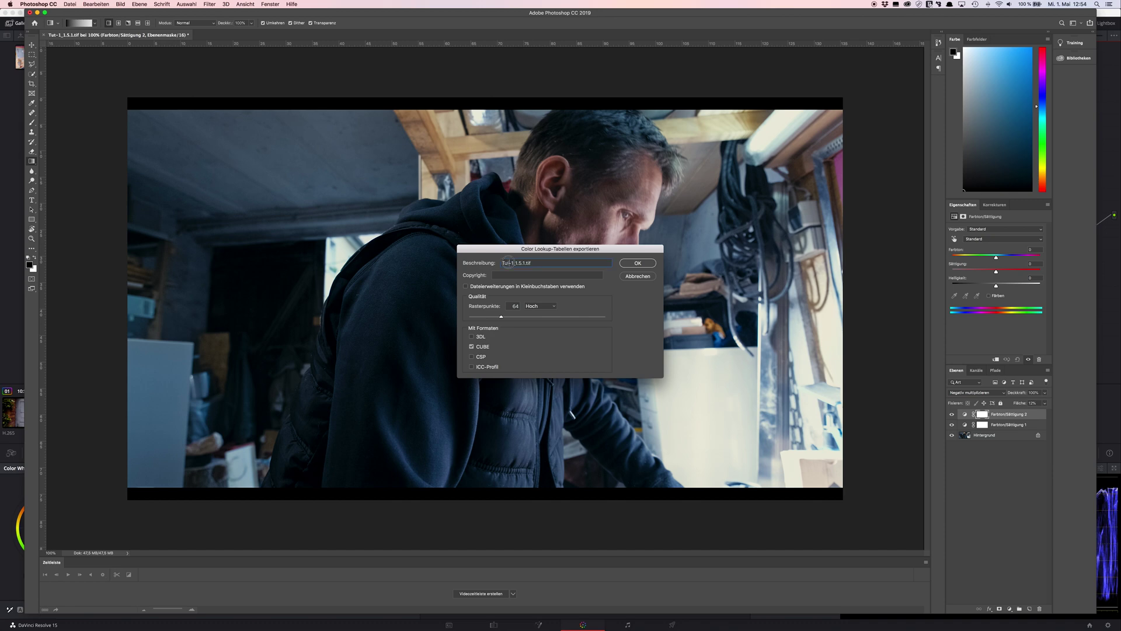
double_click(505, 262)
text(LUT)
click(627, 264)
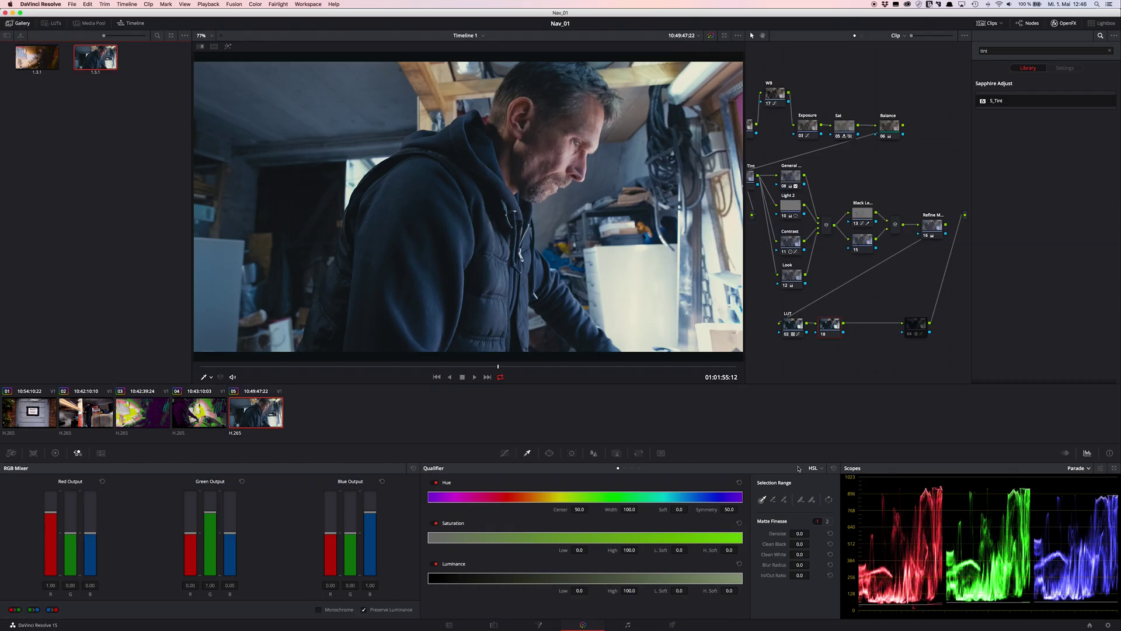
click(1106, 623)
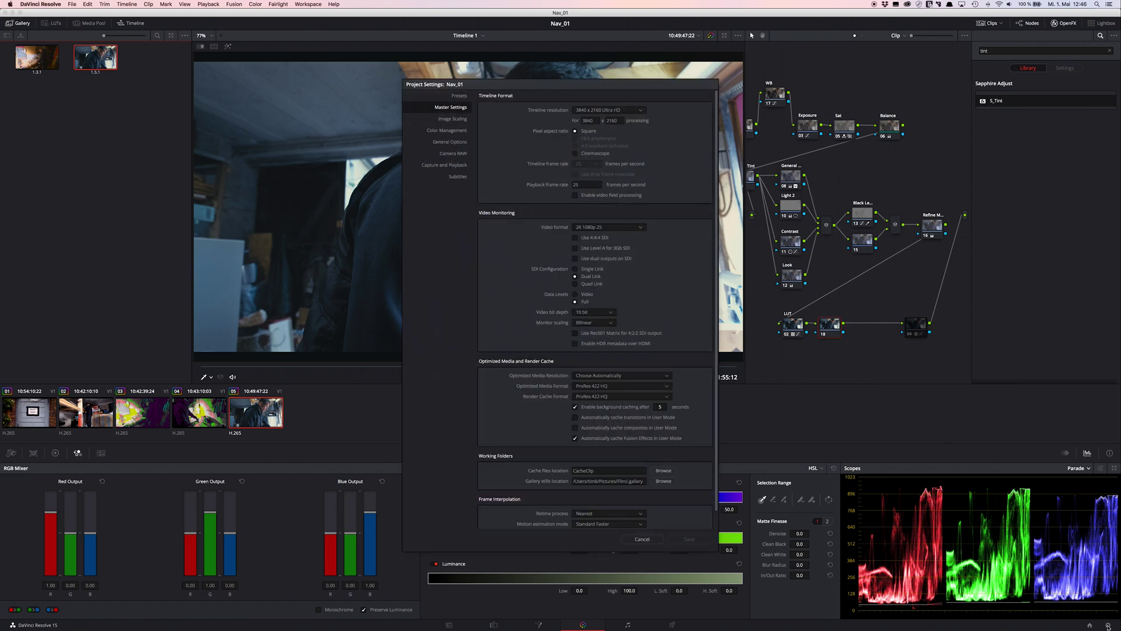
click(447, 131)
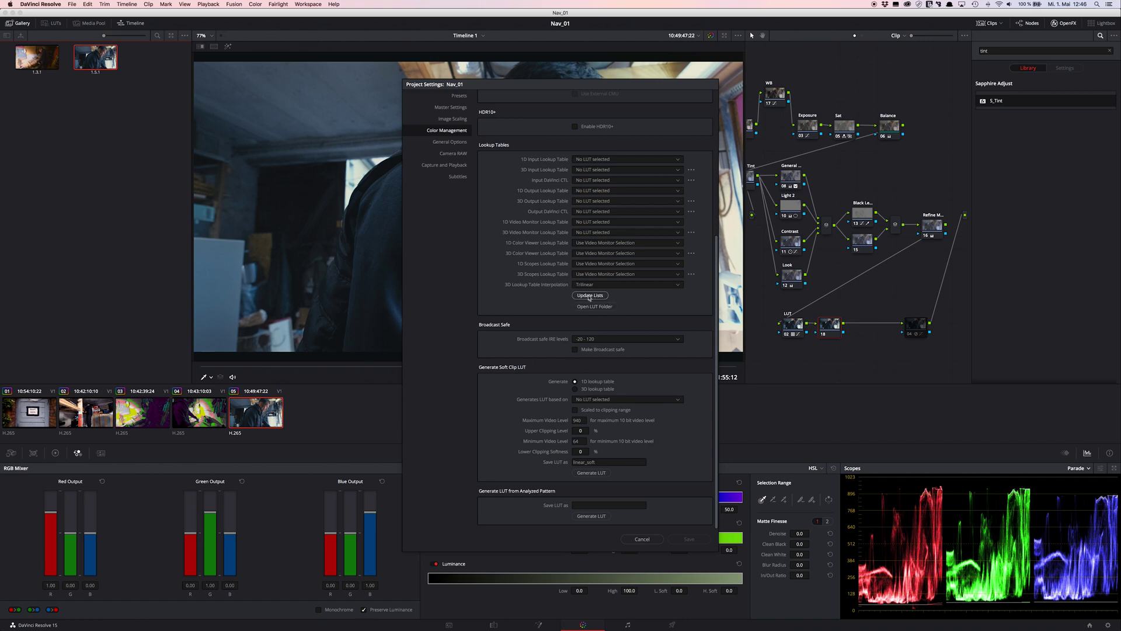
click(654, 539)
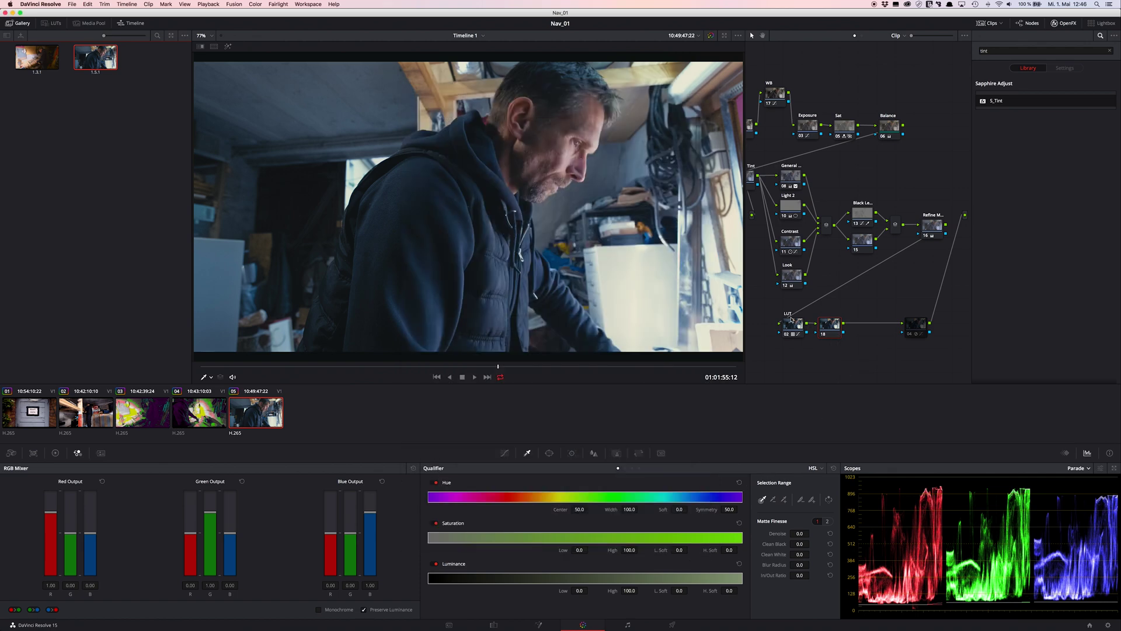
Apply the custom LUT from LUTs > 3D LUT > TY-Fujifilm to node 18
right_click(824, 325)
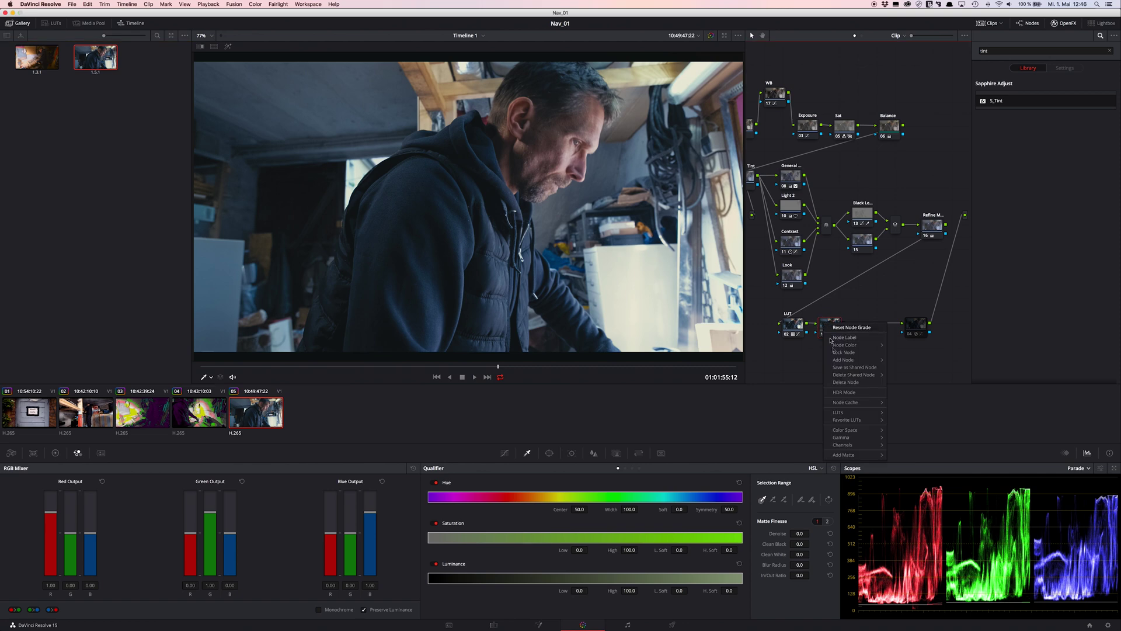
mouse_move(868, 411)
mouse_move(911, 438)
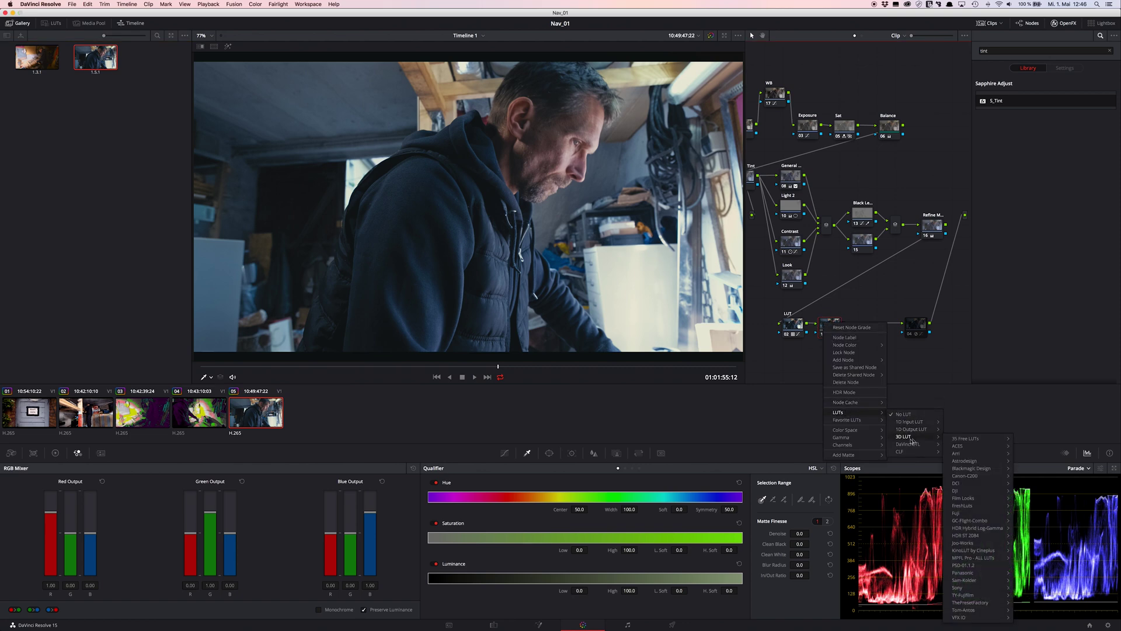
mouse_move(964, 439)
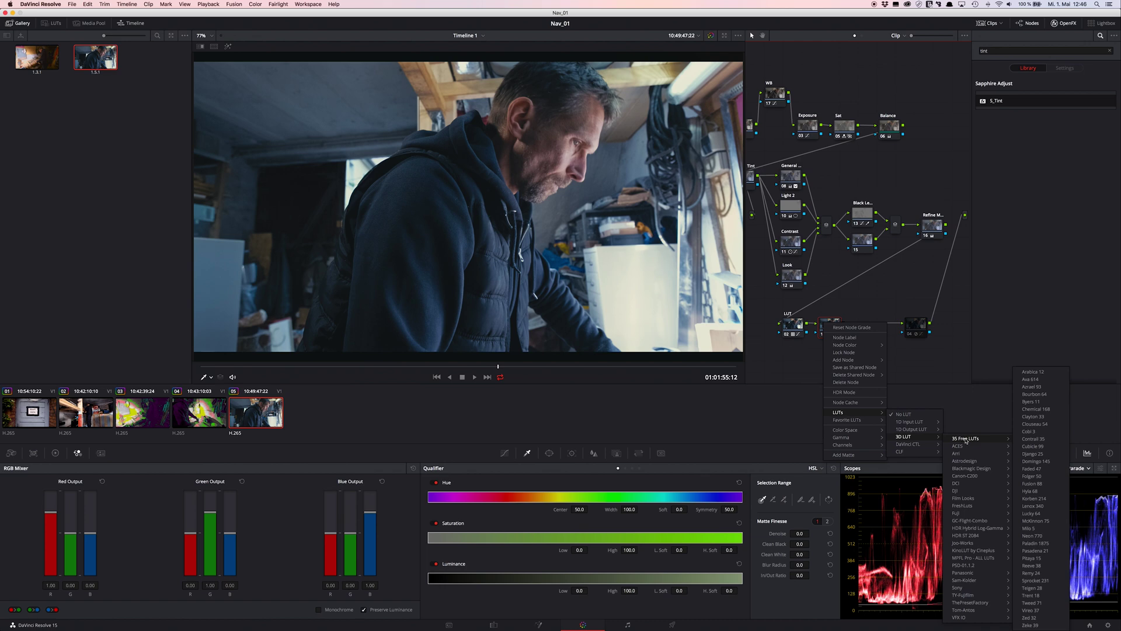
mouse_move(978, 596)
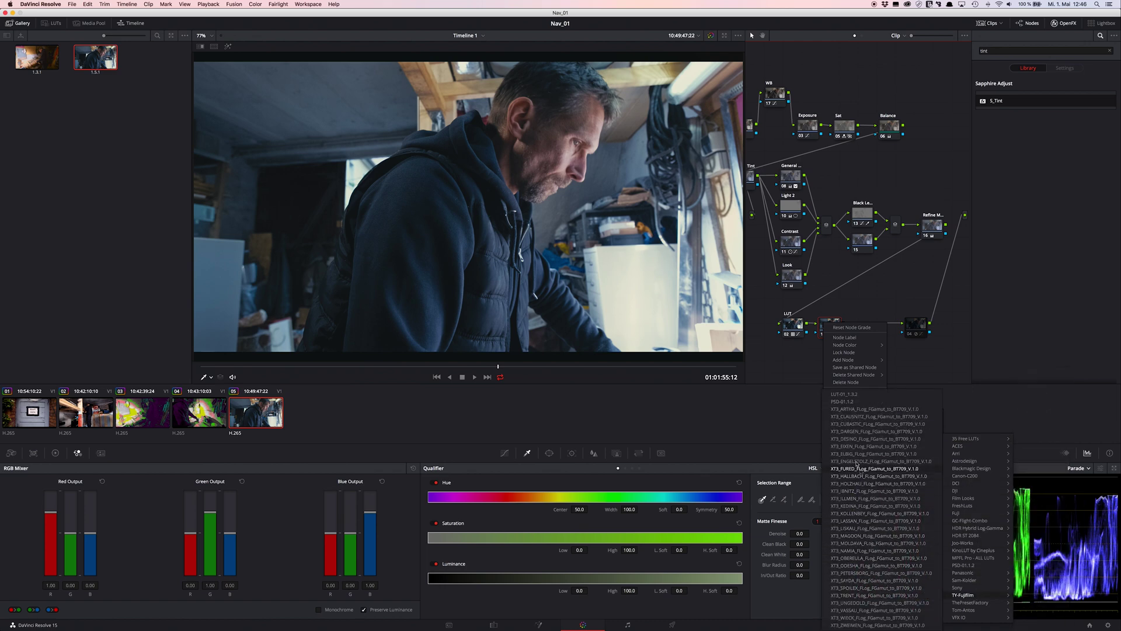
click(846, 394)
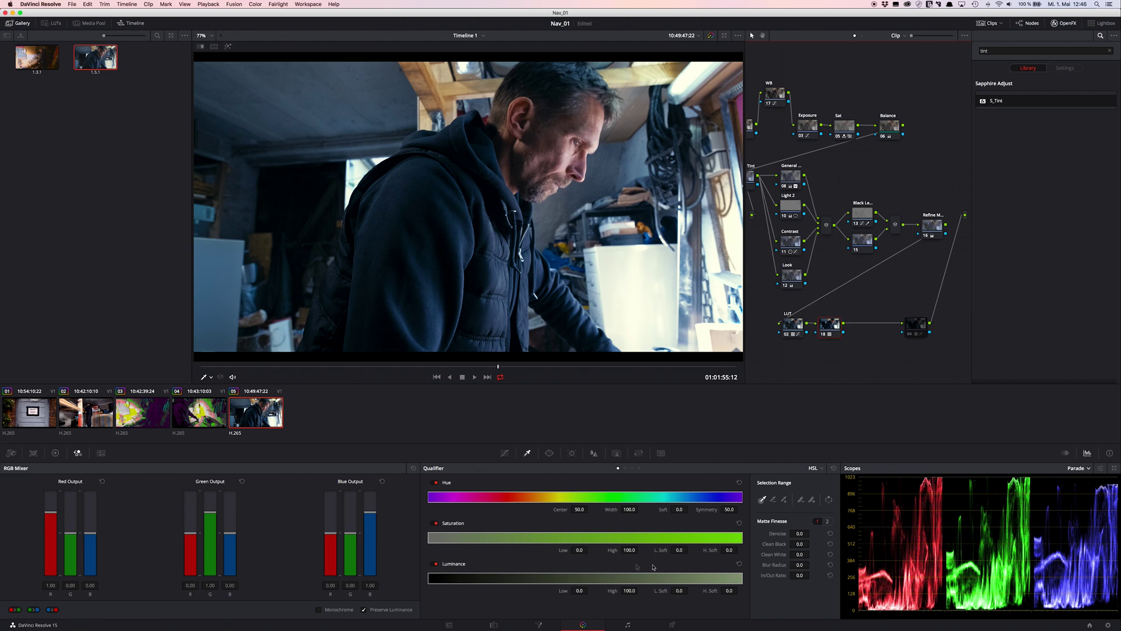
Select False Color node 04 and add serial corrector node 19 after node 18, showing the Color Wheels
click(916, 327)
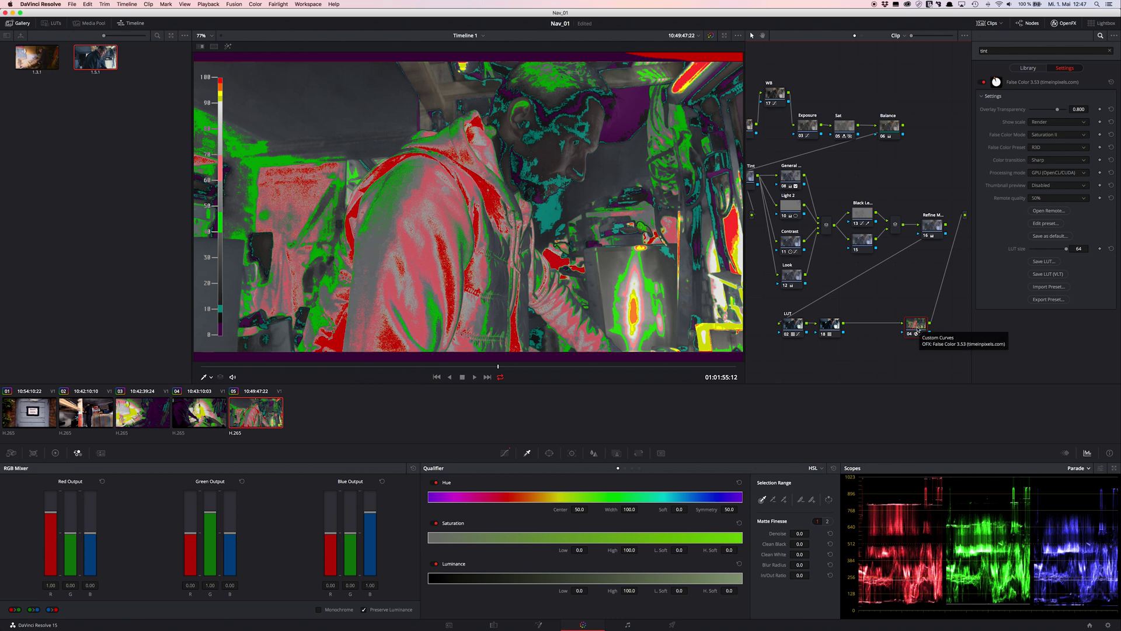
key(shift+s)
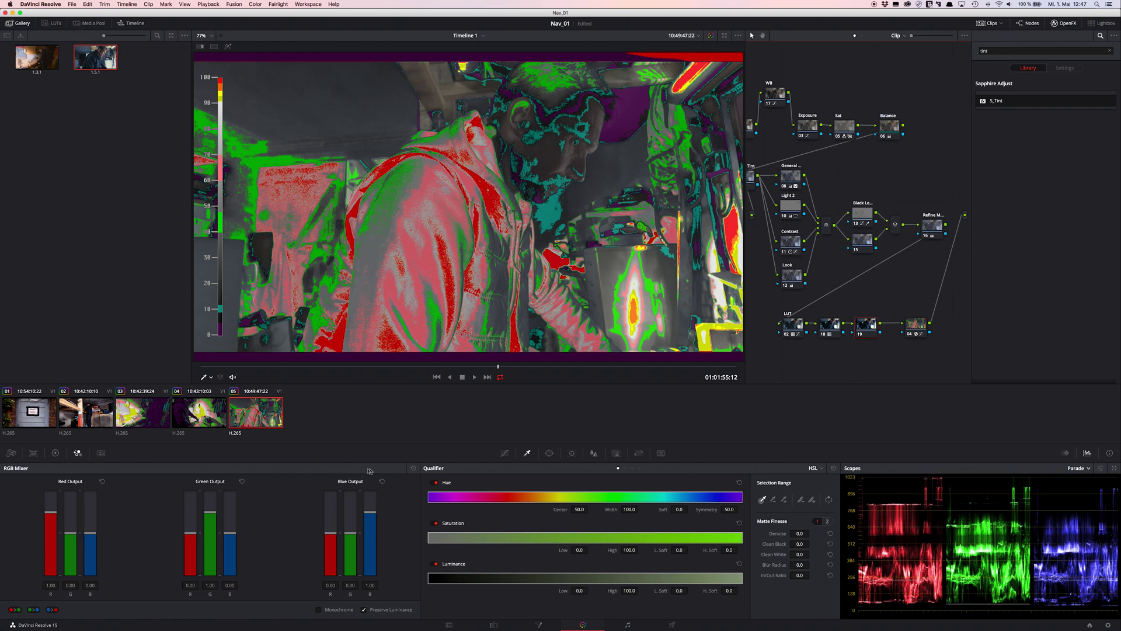
click(55, 453)
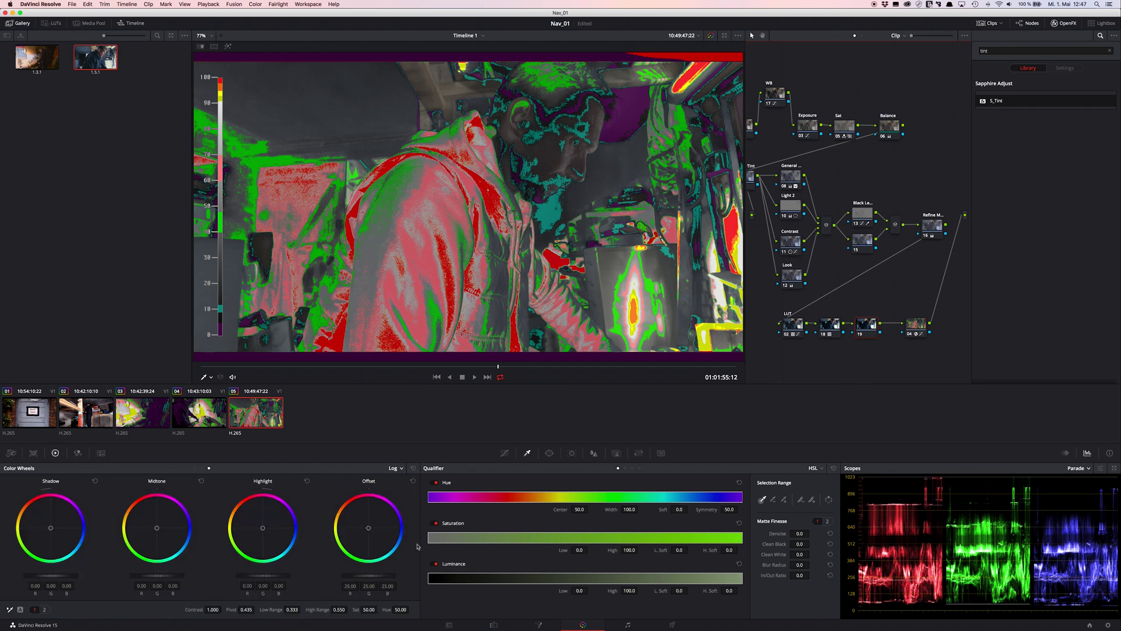
Switch to Curves, disable False Color node 04, and select node 19
click(505, 453)
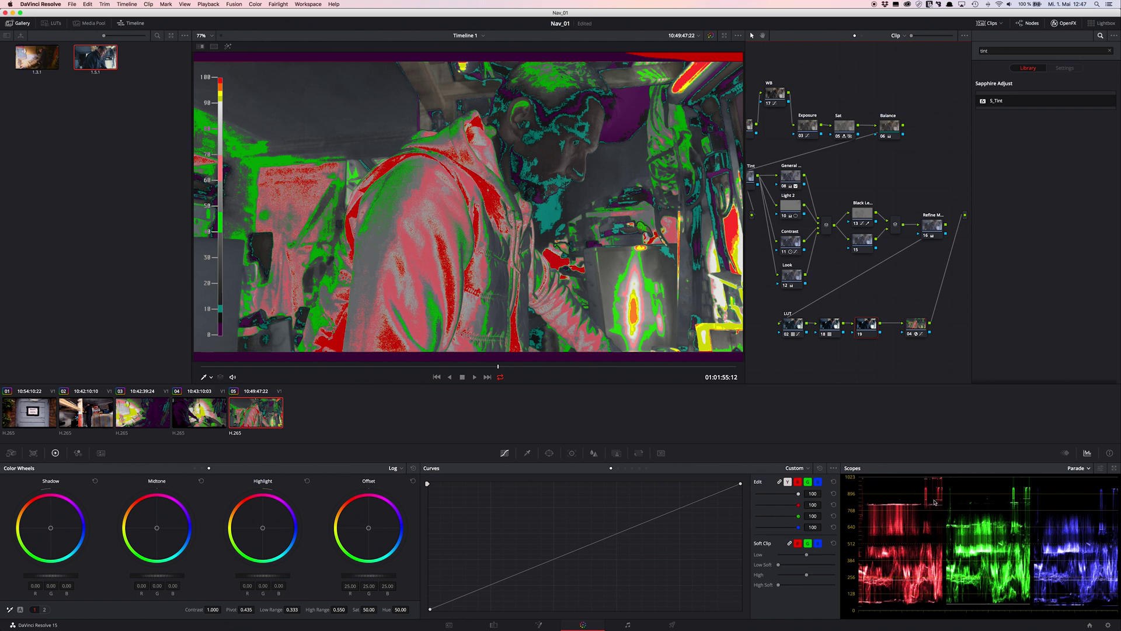
click(915, 324)
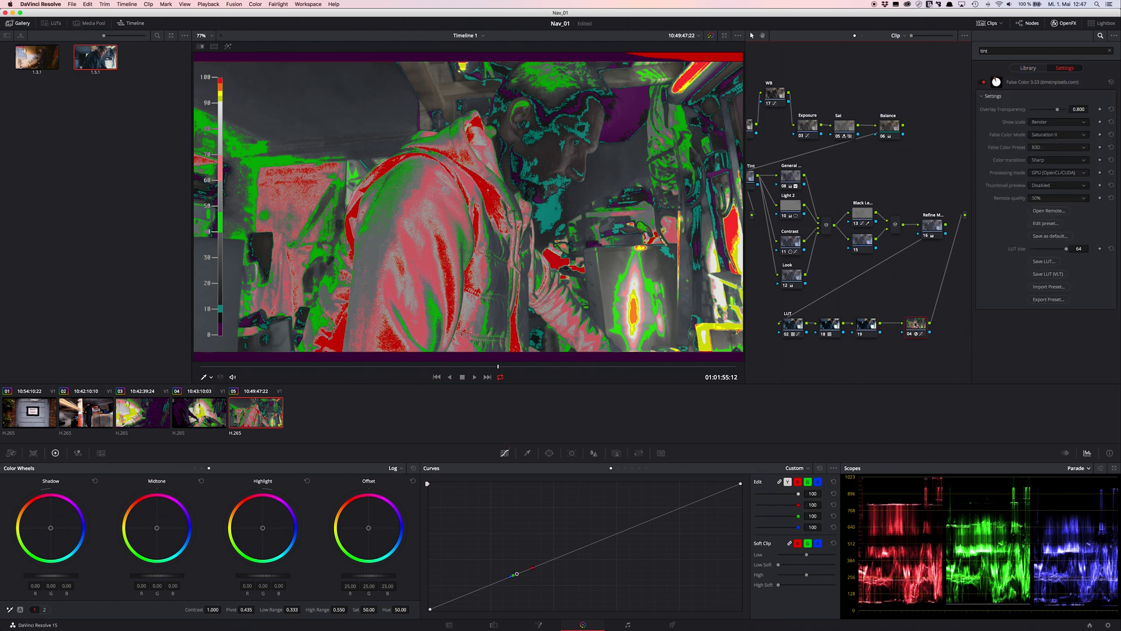
key(super+d)
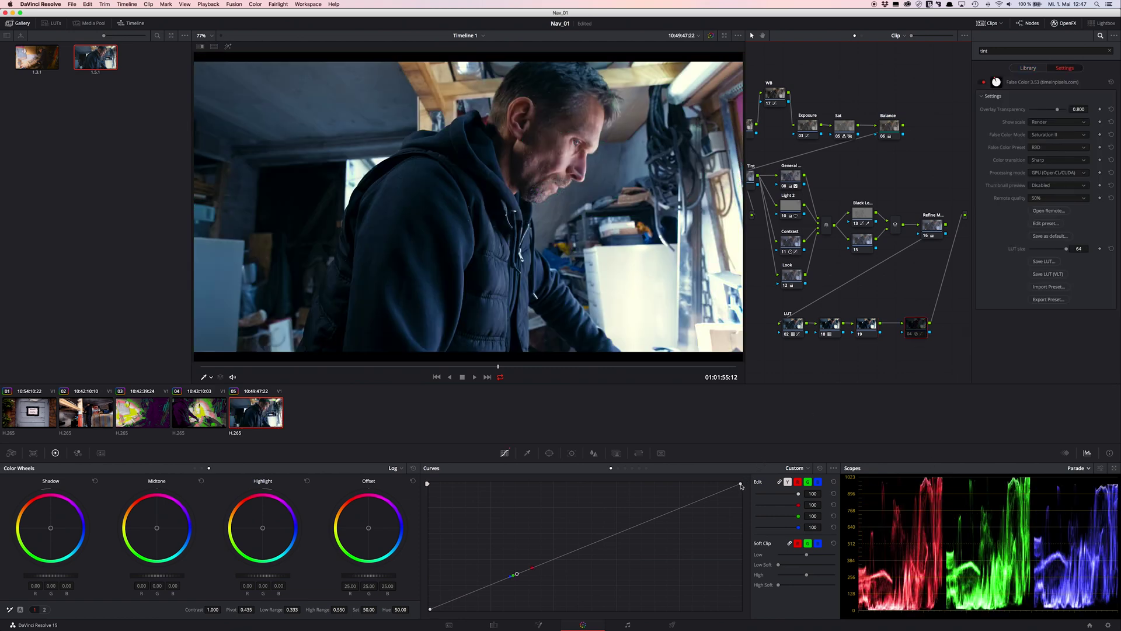
key(shift+semicolon)
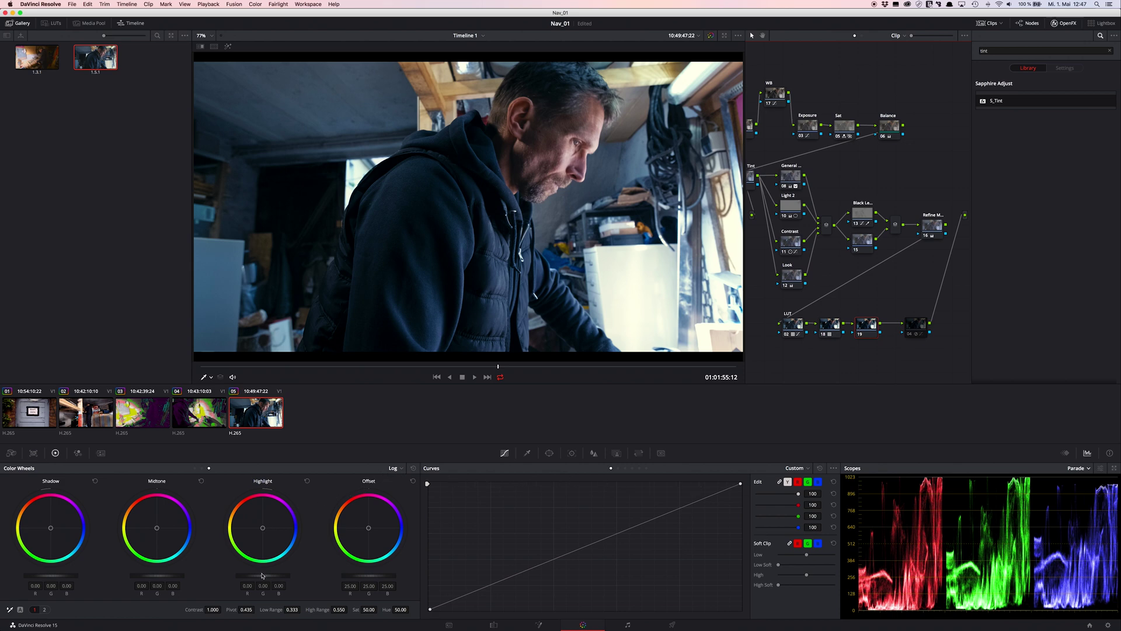
Set Highlight to -0.05 and Shadow to 0.07 on node 19, briefly rechecking false colour
drag(263, 578, 253, 579)
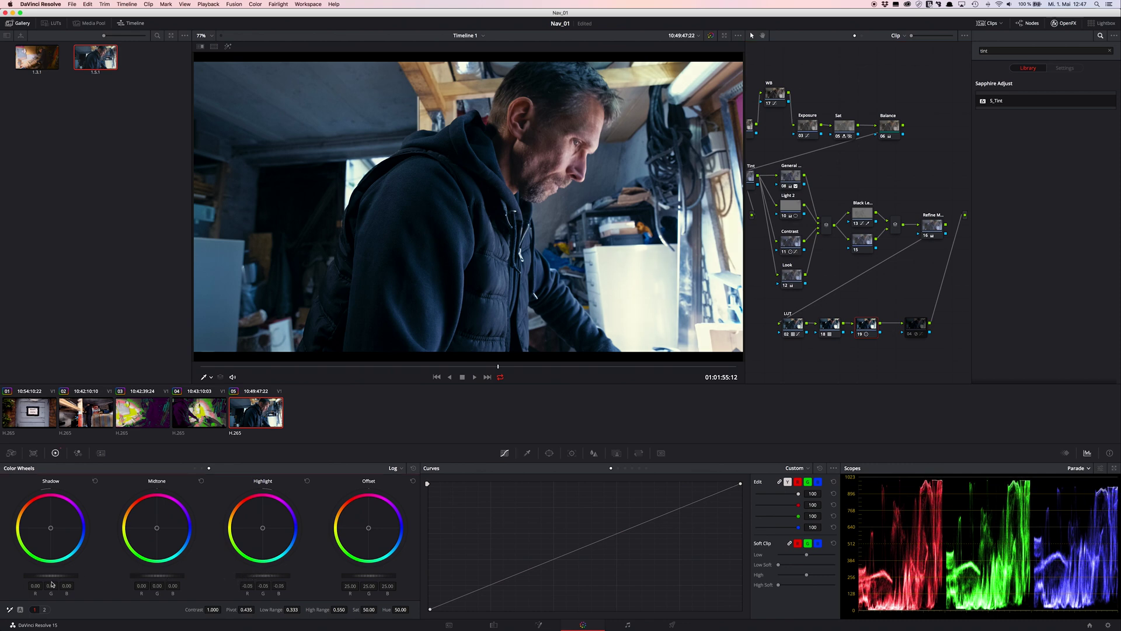
drag(47, 576, 67, 577)
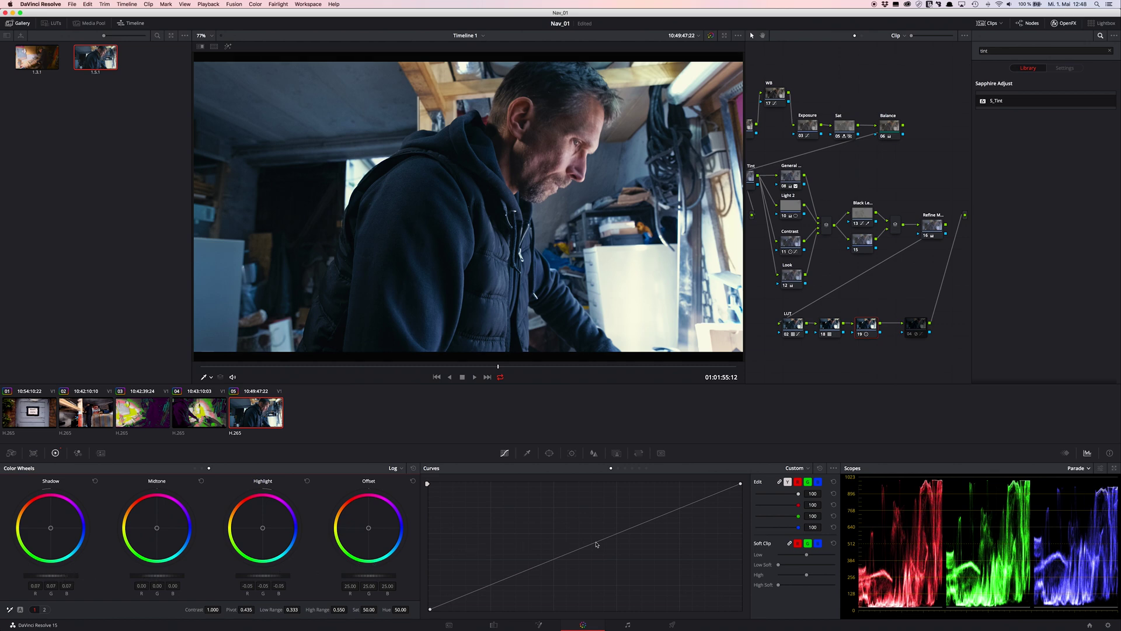
click(917, 324)
key(ctrl+d)
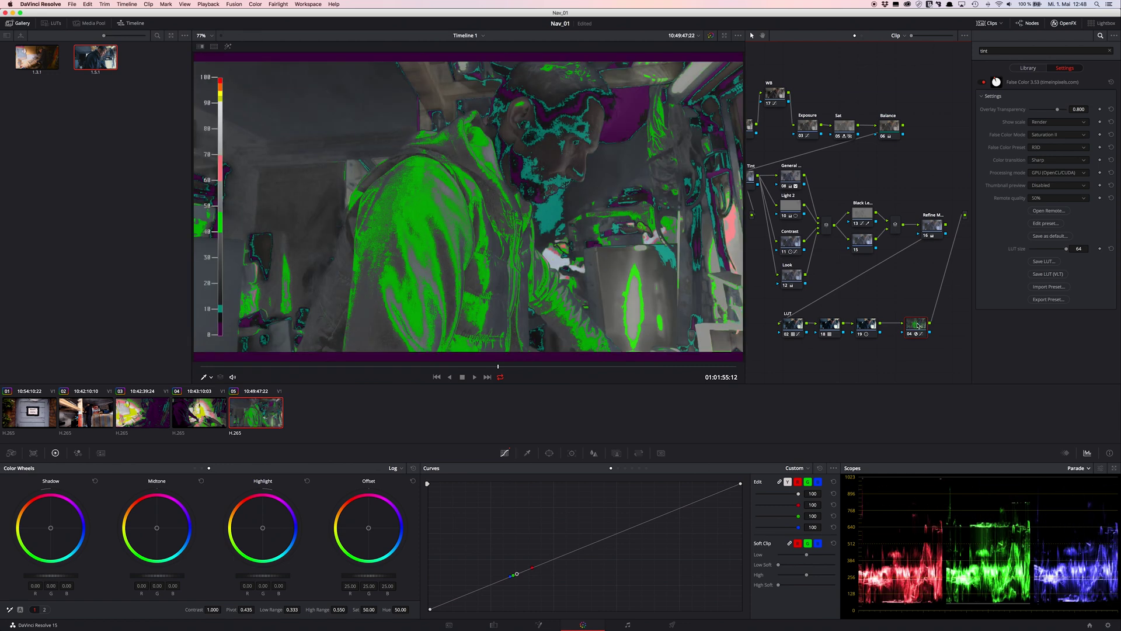
key(ctrl+d)
Bypass and re-enable nodes 18 and 19 to compare the grade with and without them
click(866, 325)
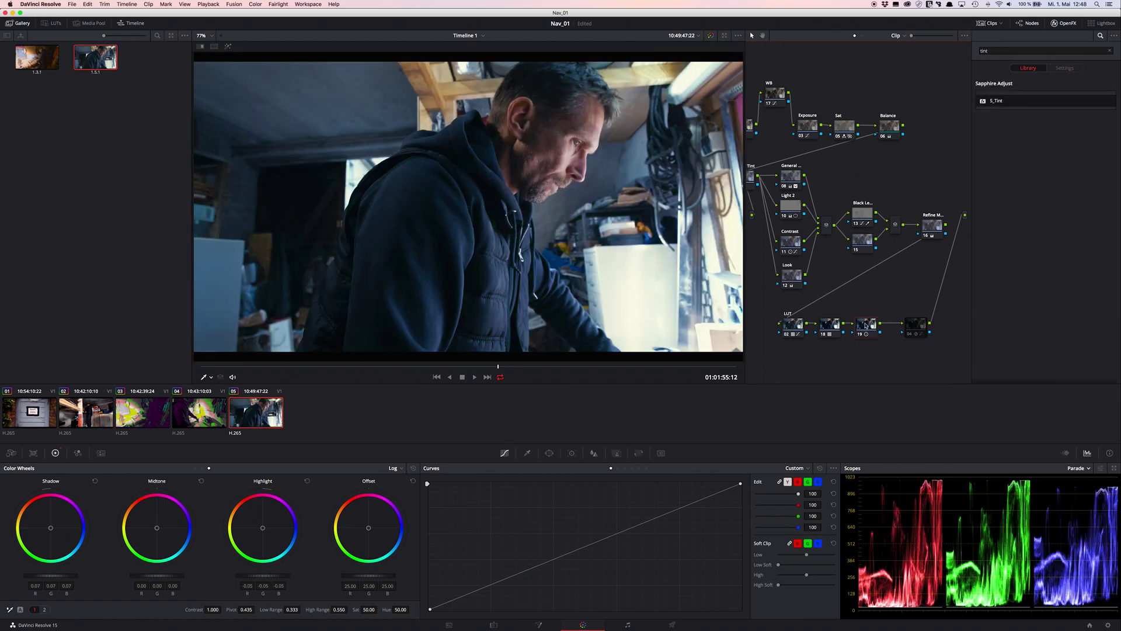
key(ctrl+d)
key(ctrl+d)
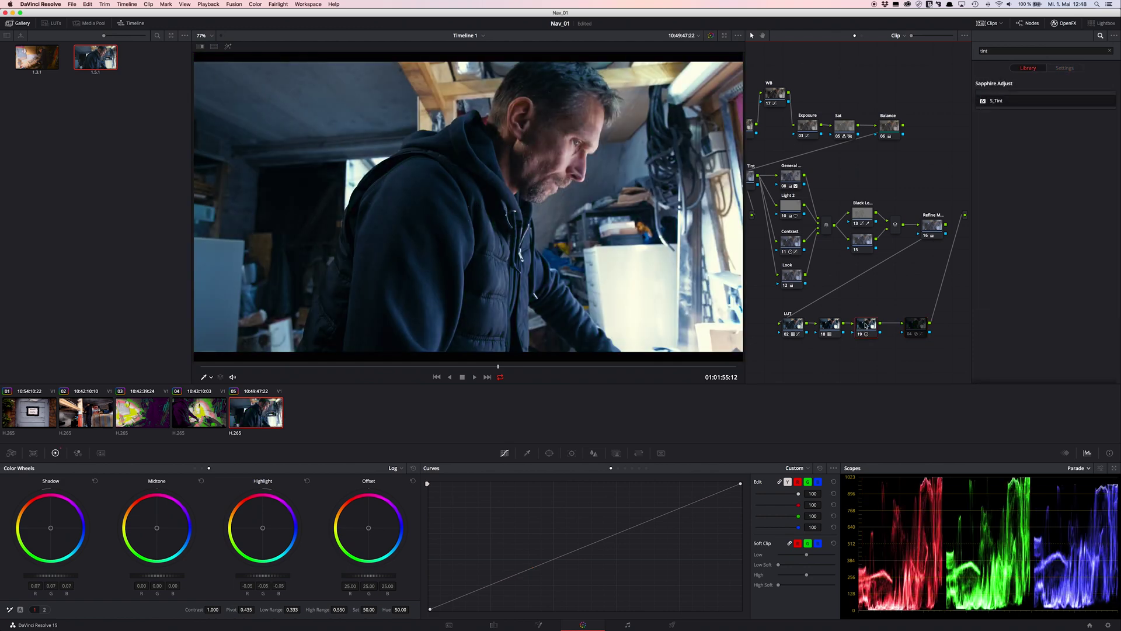
click(830, 323)
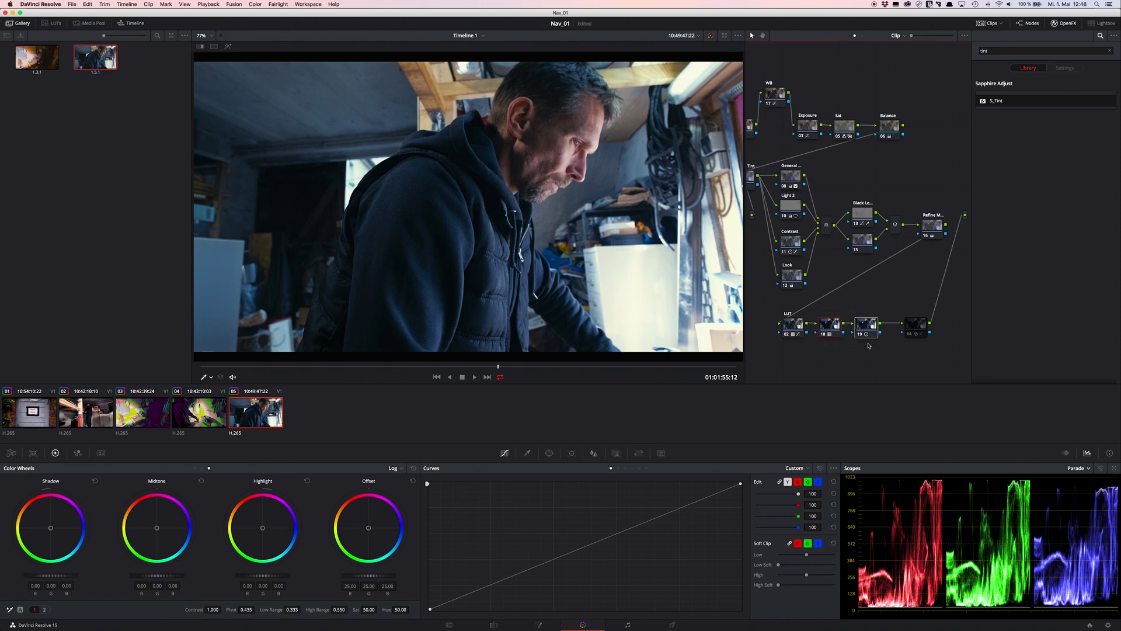
key(ctrl+d)
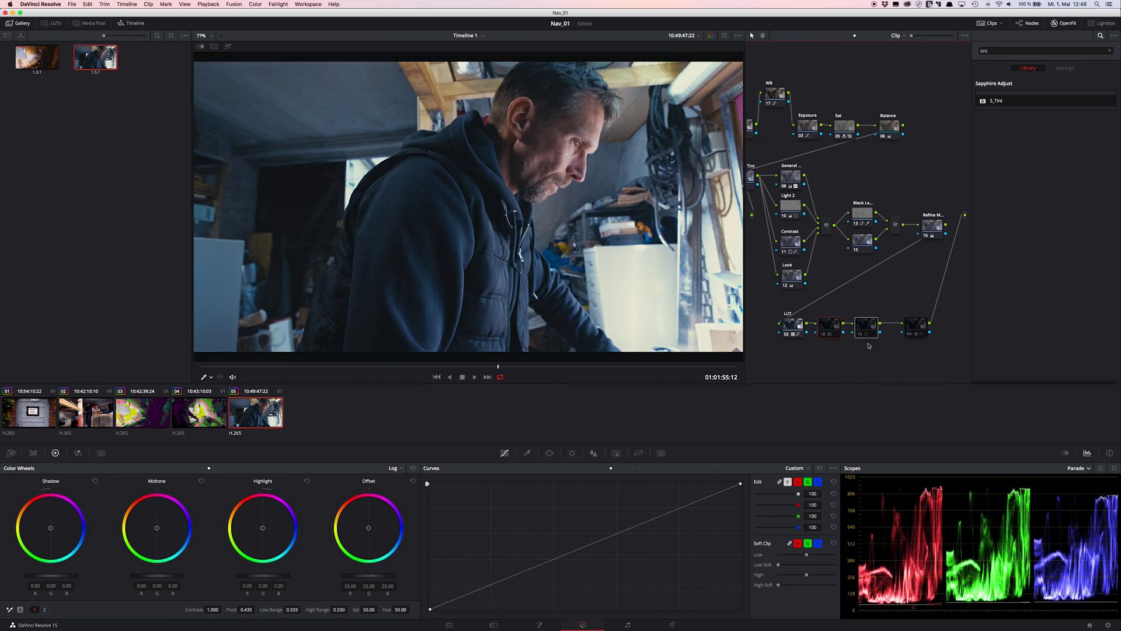
key(ctrl+d)
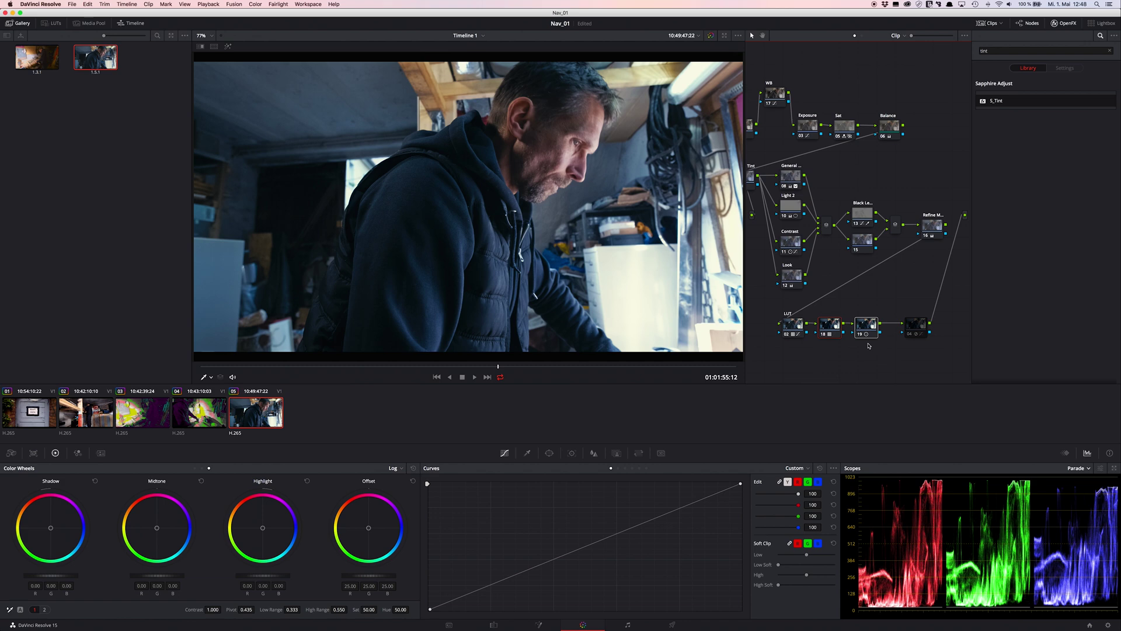
key(ctrl+d)
key(ctrl+d)
Enable False Color node 04 and set its mode to Saturation I
click(915, 329)
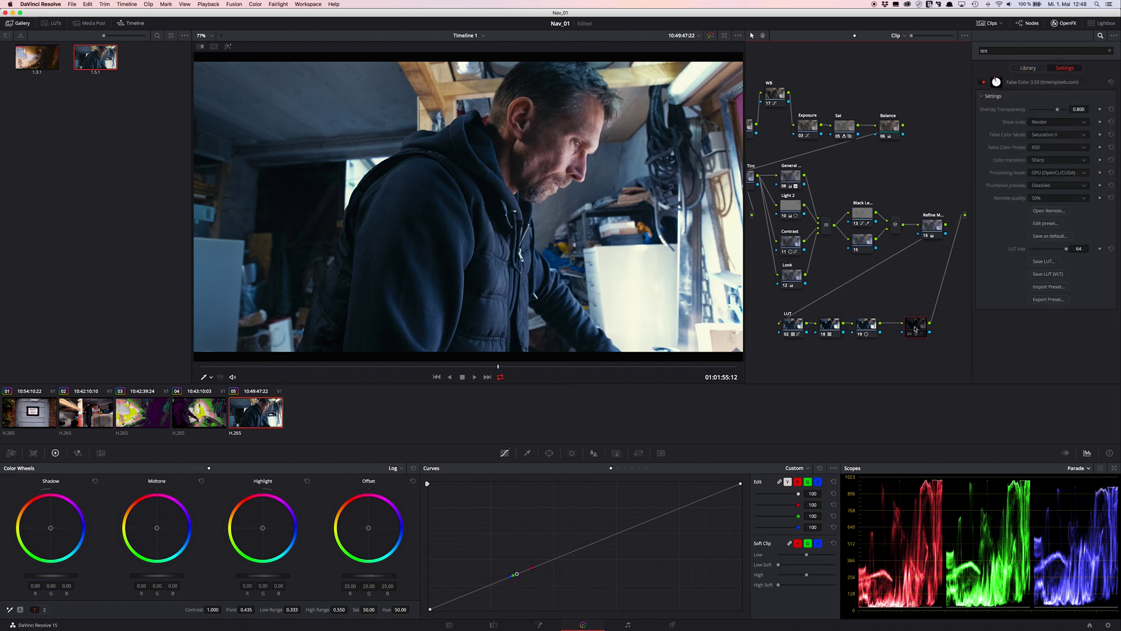
key(ctrl+d)
click(1054, 135)
click(1045, 152)
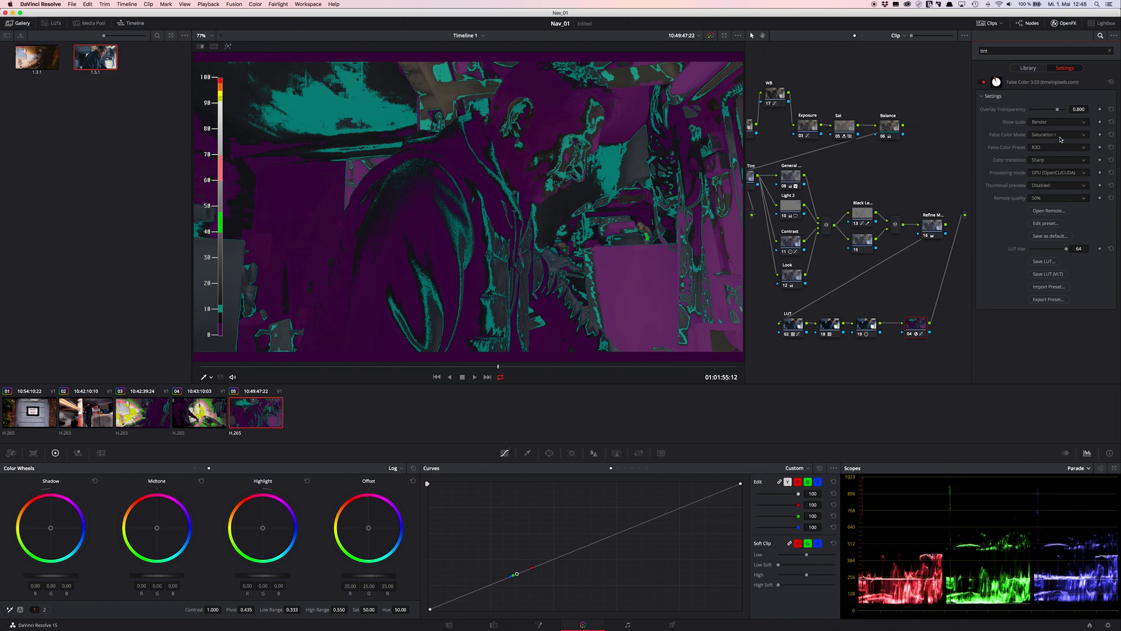
Switch false colour to Luminosity and lower node 19's Highlight master wheel to -0.07
click(1058, 137)
click(1049, 146)
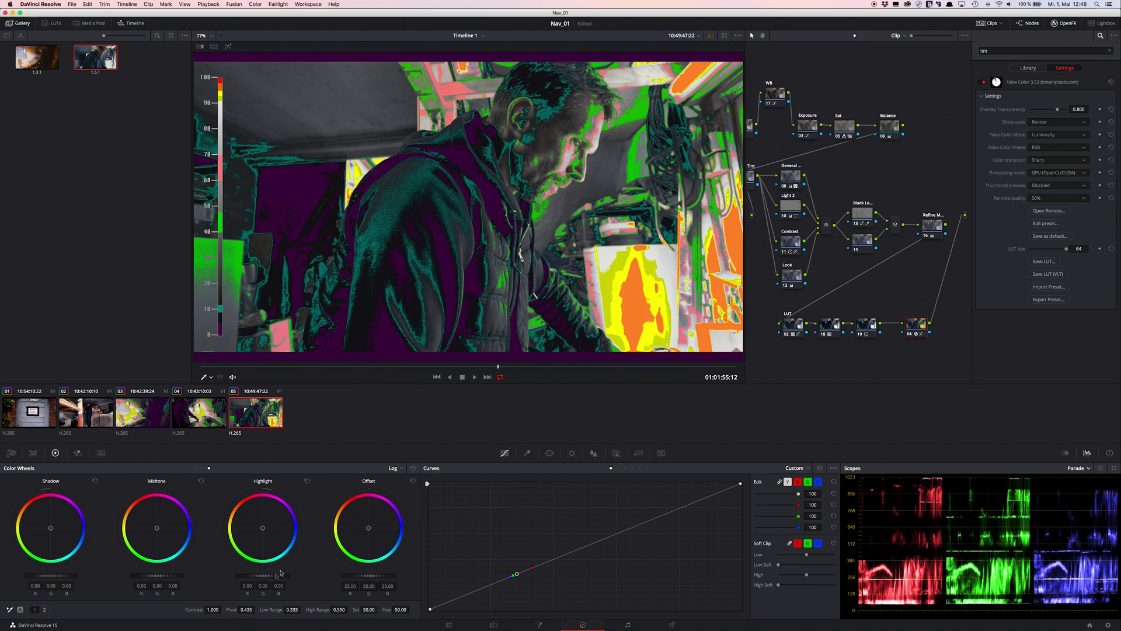
key(shift+semicolon)
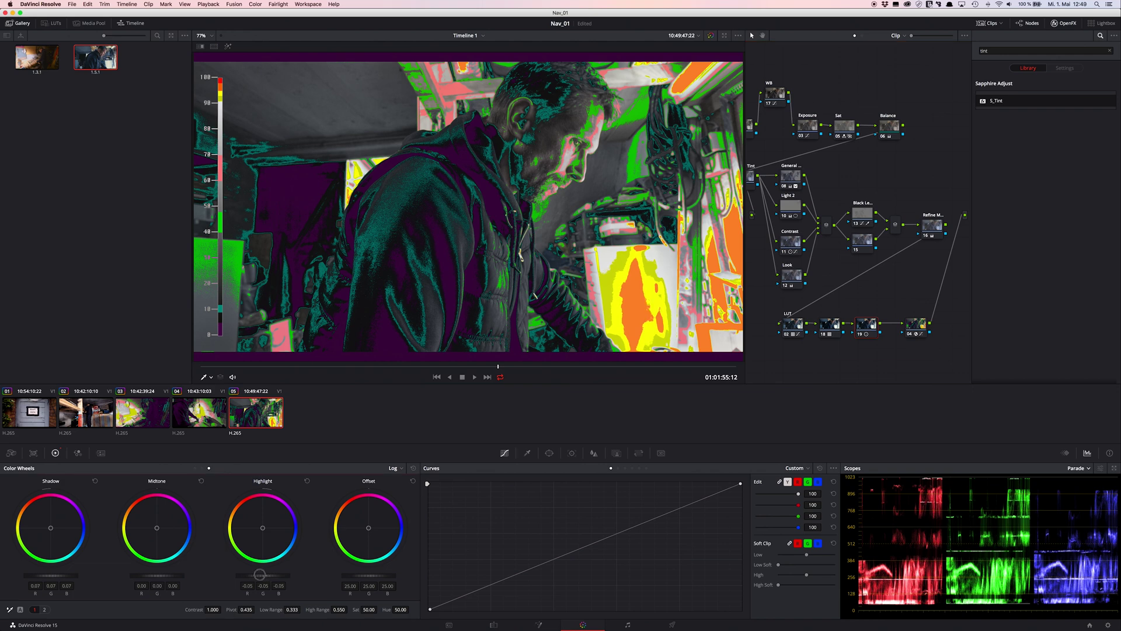
drag(257, 575, 251, 576)
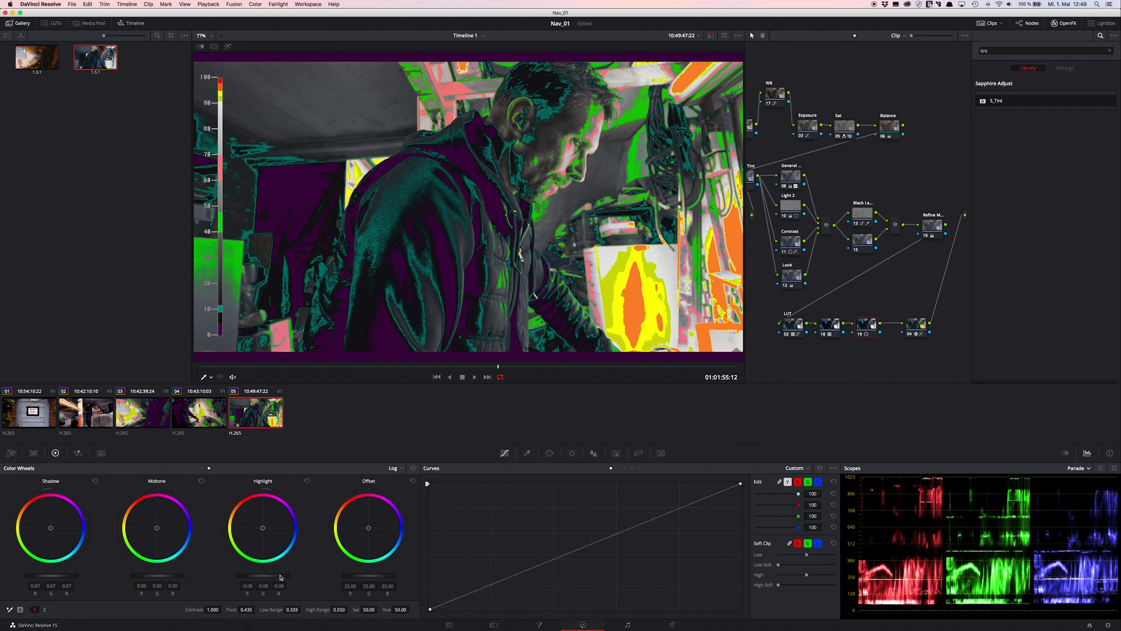
drag(281, 577, 267, 575)
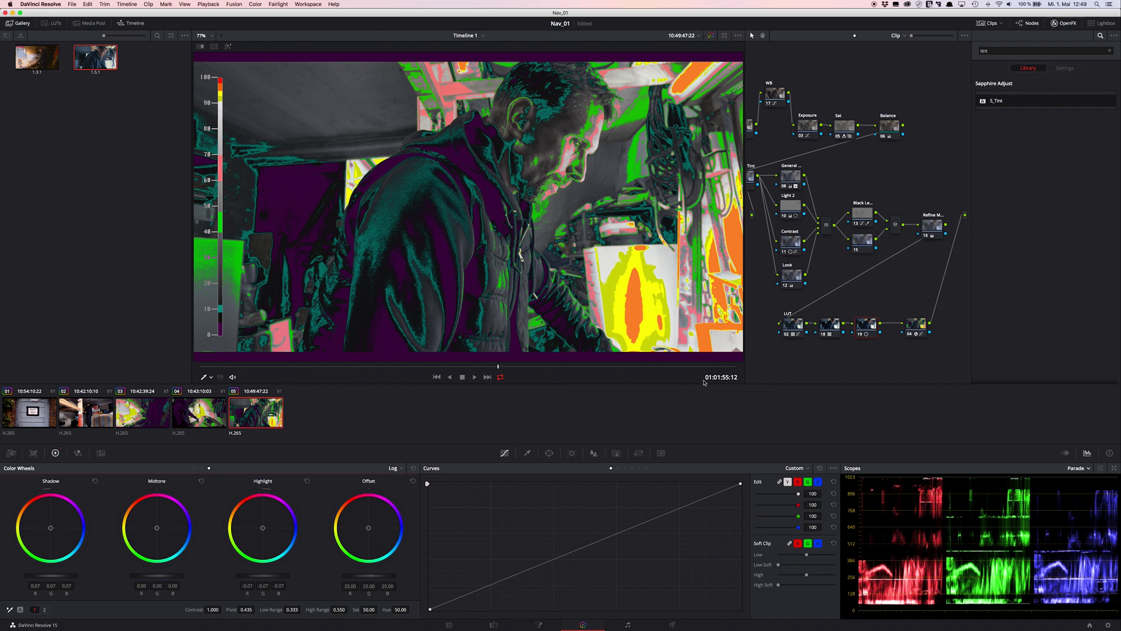
Disable False Color node 04 and reselect corrector node 19
click(917, 327)
key(ctrl+d)
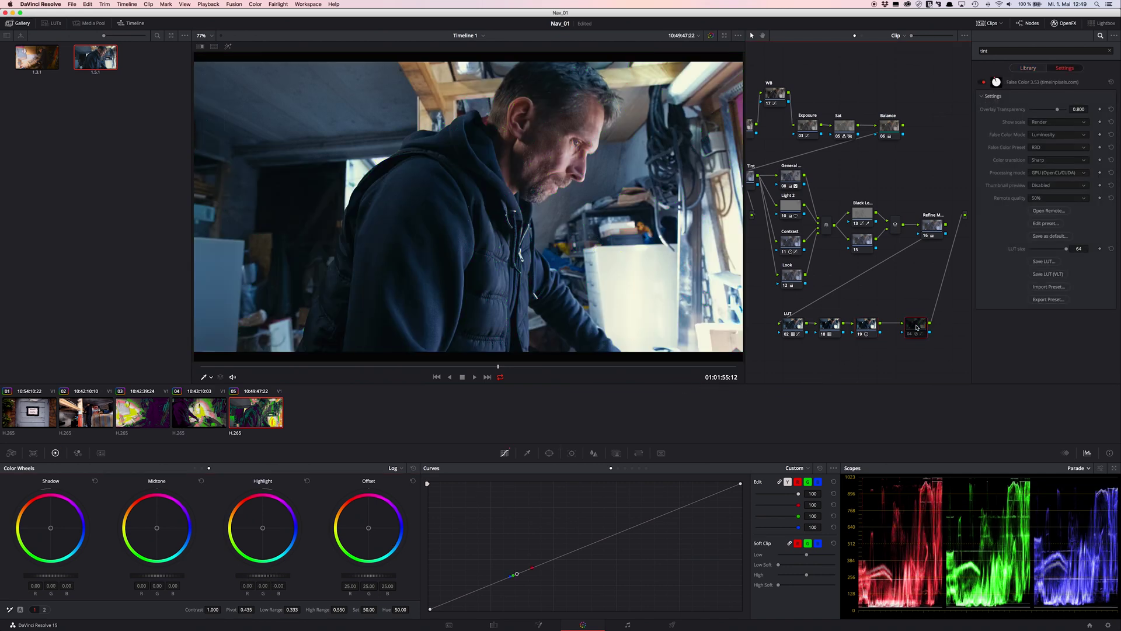
click(870, 324)
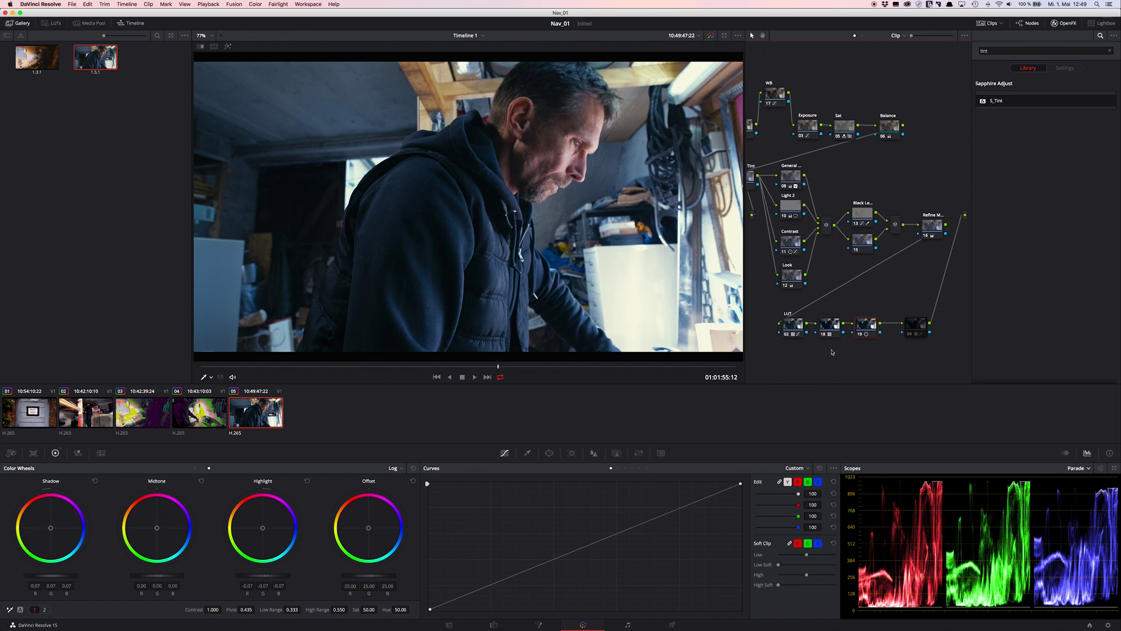
Close the OpenFX panel from the top-right toolbar to widen the node graph
click(1067, 24)
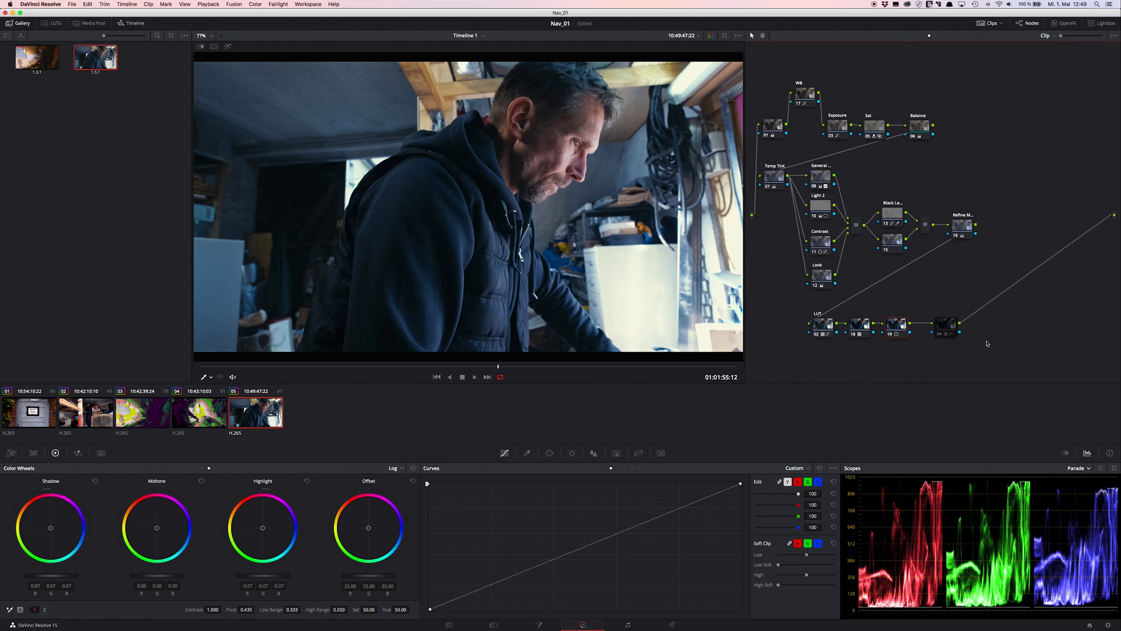